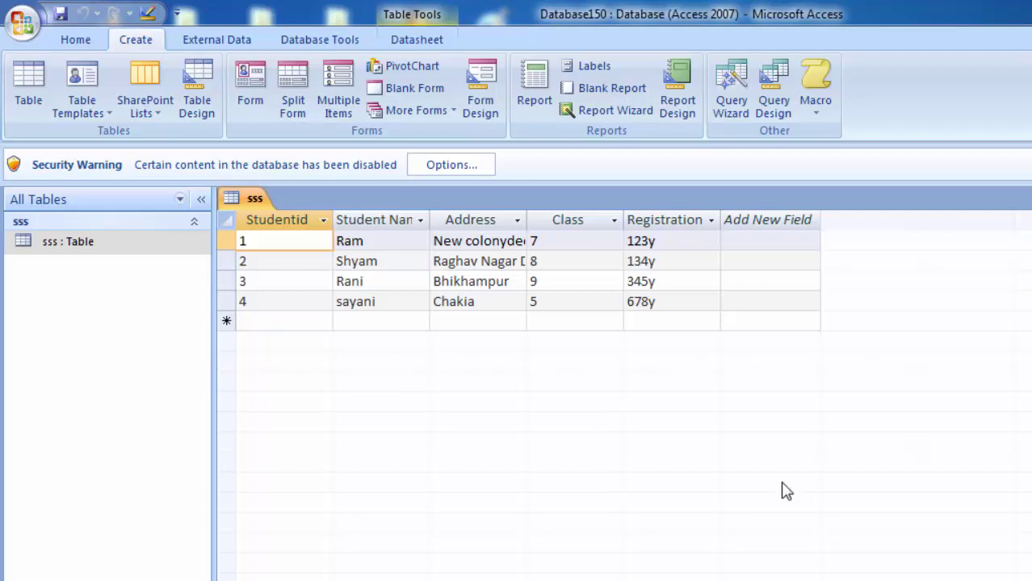
Auto-fit the Address and Student Name columns of the sss table, then check the first record's cells
double_click(527, 218)
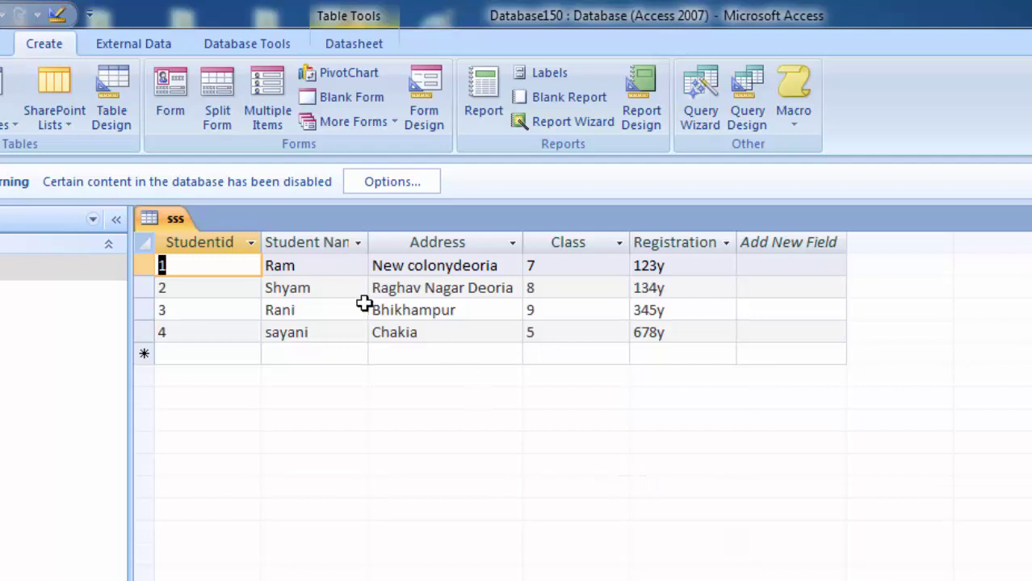
double_click(371, 242)
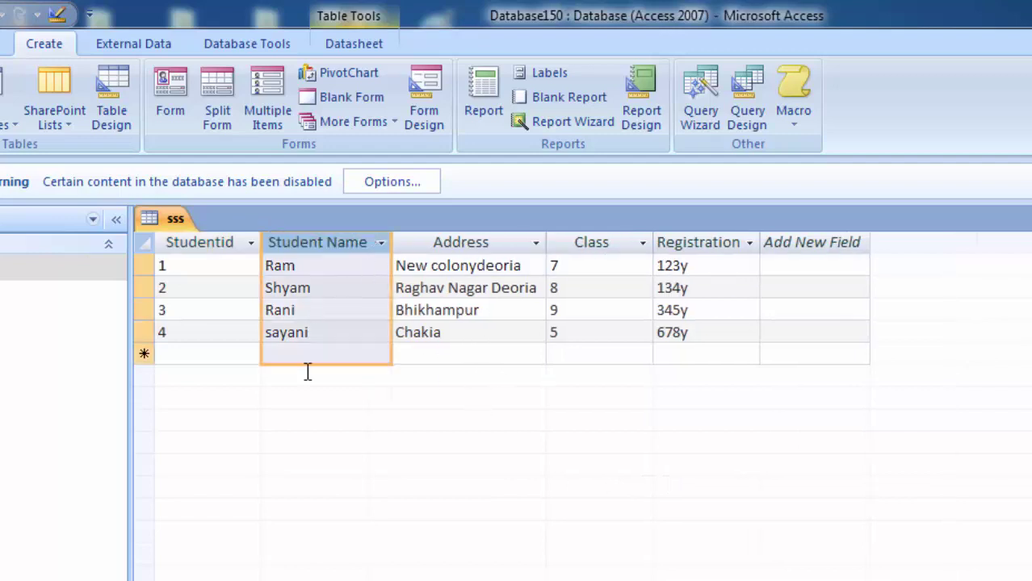
click(234, 260)
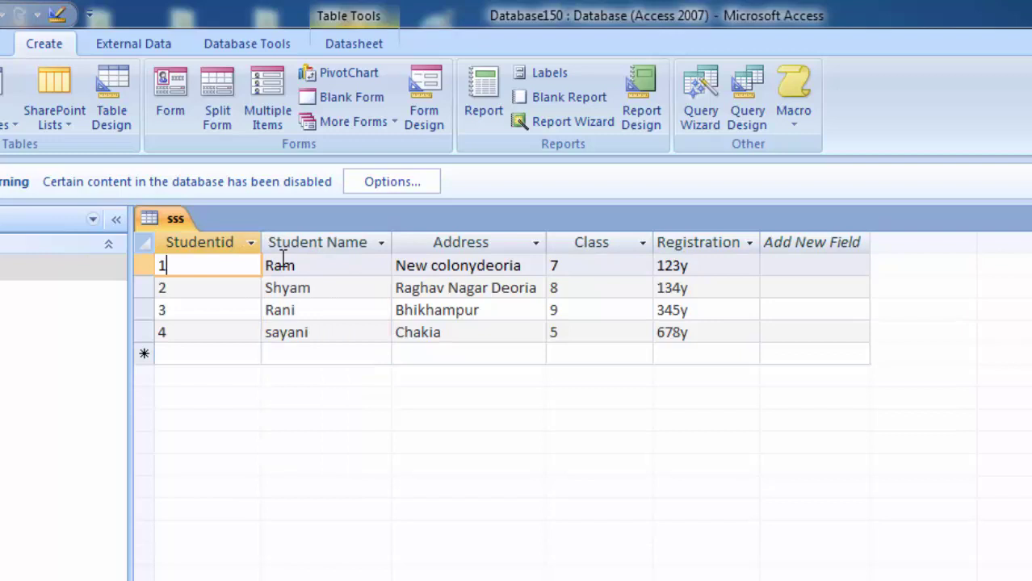
click(358, 263)
click(544, 265)
click(646, 271)
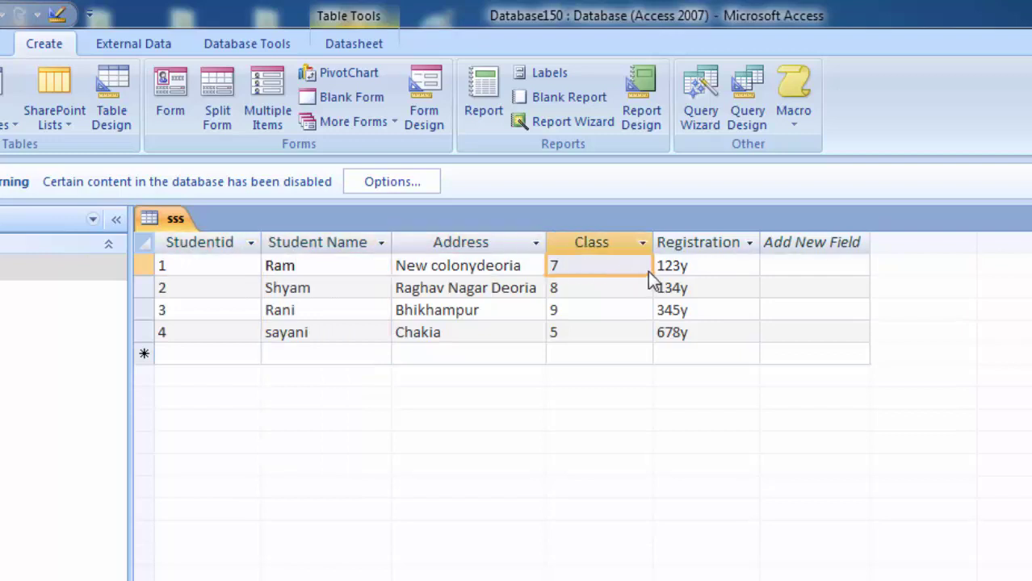
click(723, 273)
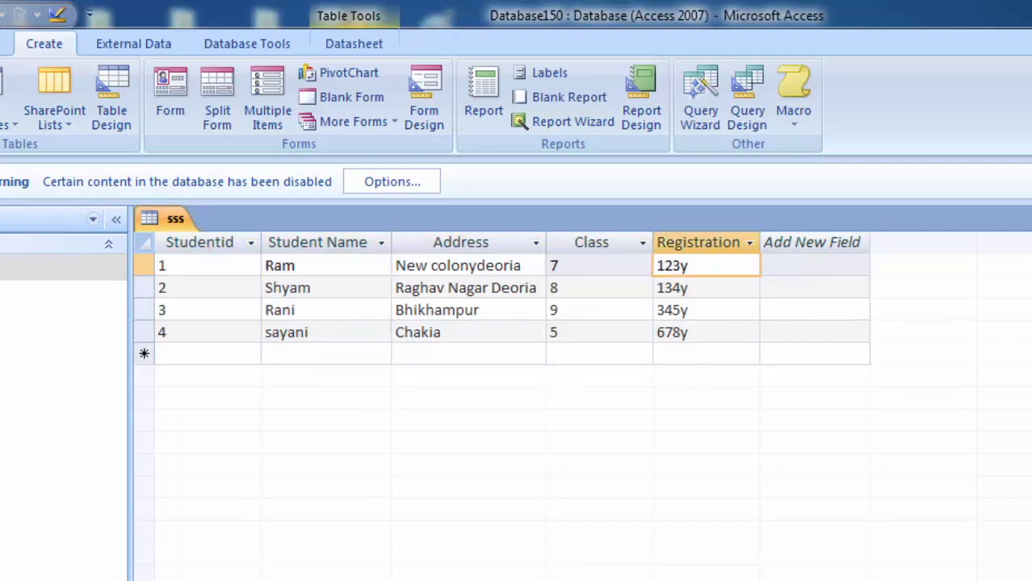
Generate a form from the sss table with Create > Form
click(169, 91)
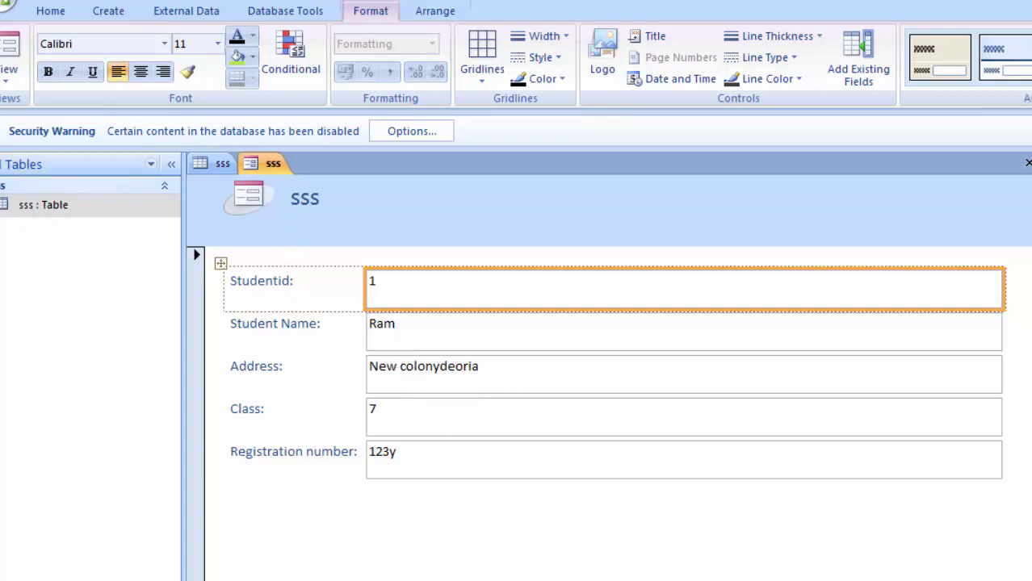
click(8, 75)
Switch to Design view, enlarge the Form Header, and draw a combo box in it
click(45, 198)
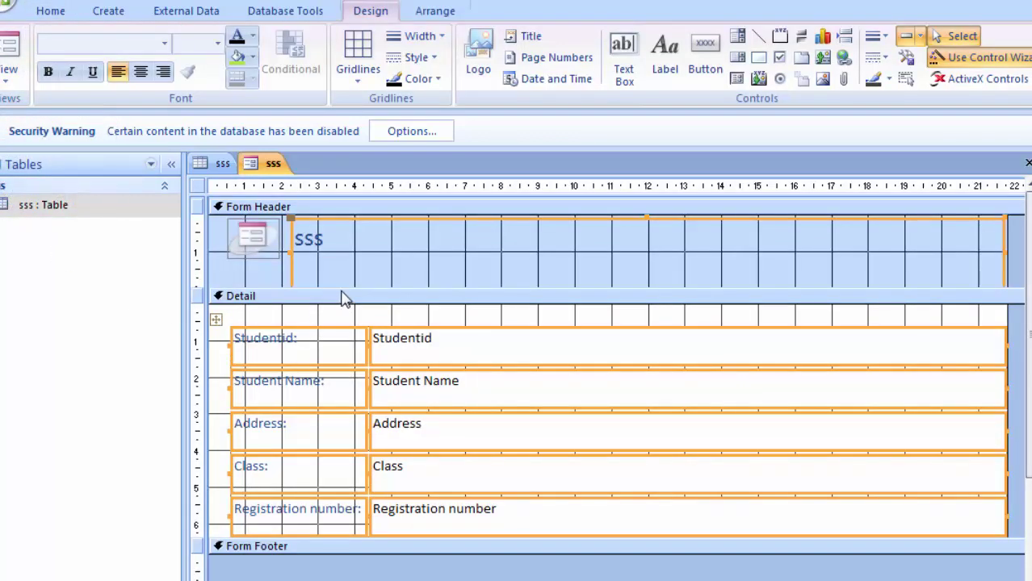
drag(344, 297, 346, 423)
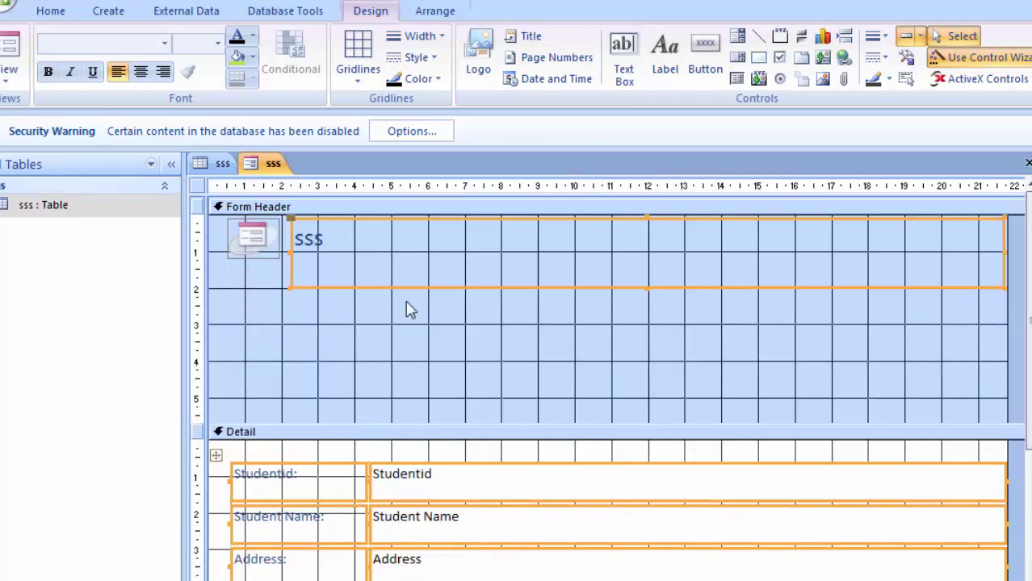
click(737, 37)
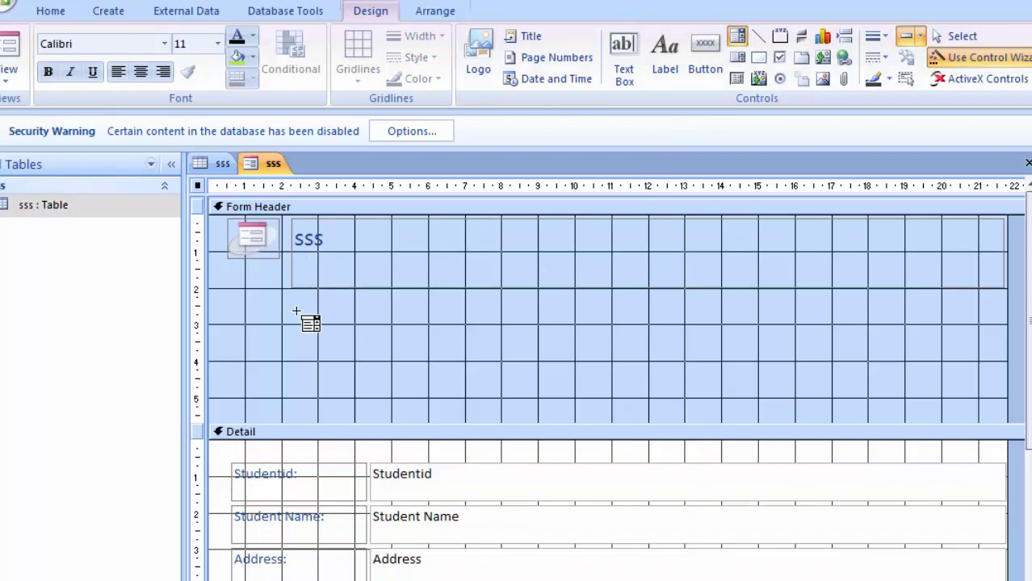
mouse_move(296, 311)
mouse_down()
mouse_move(671, 385)
mouse_move(745, 367)
mouse_up()
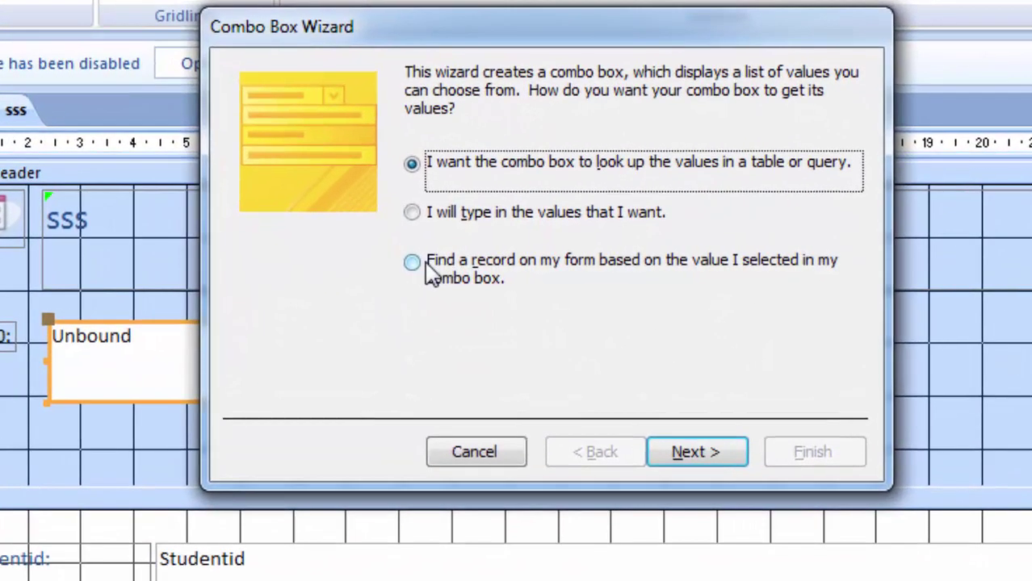
Make the combo box find records by Student Name, with the Address column hidden
click(549, 269)
click(677, 459)
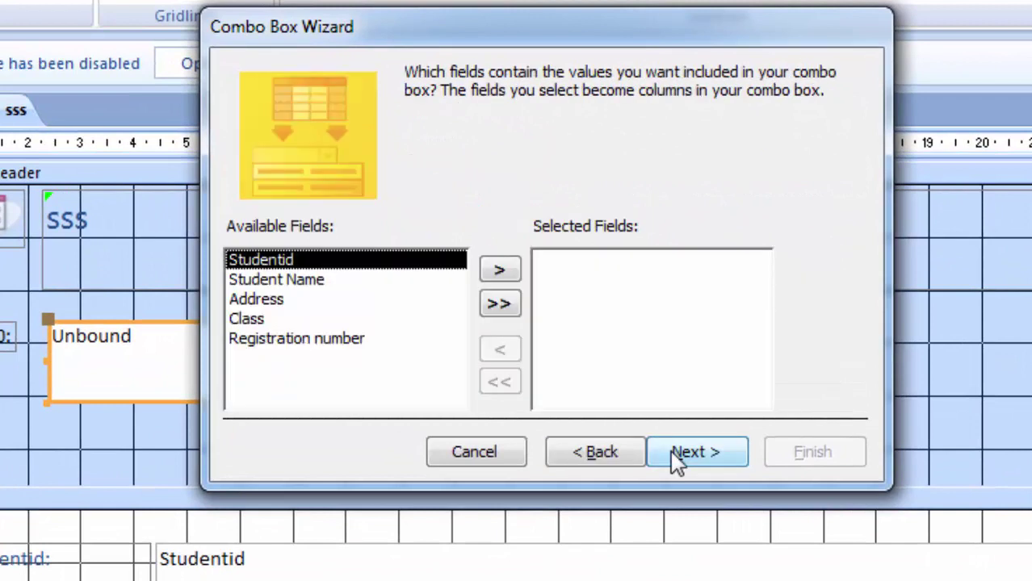
click(326, 283)
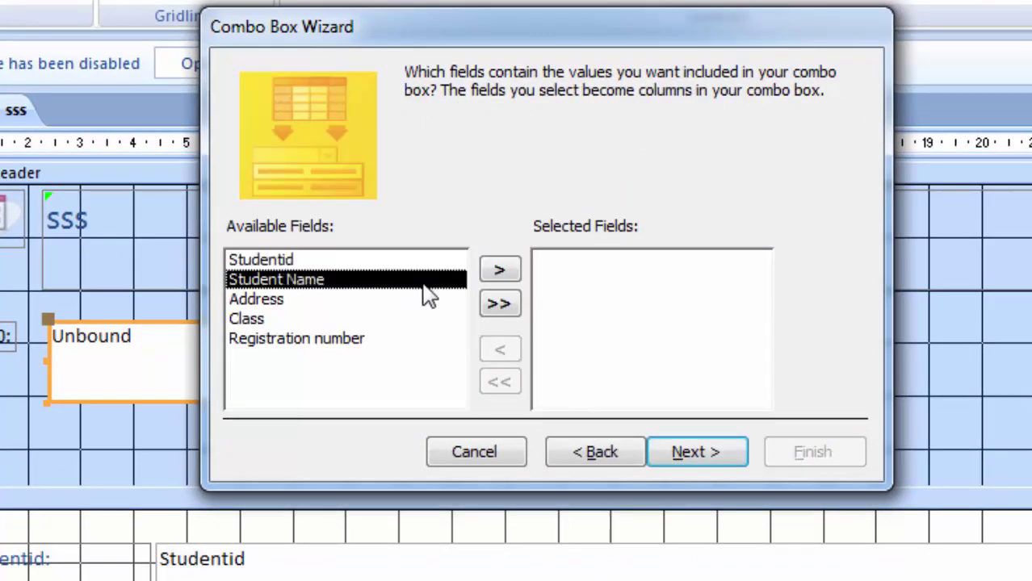
click(498, 272)
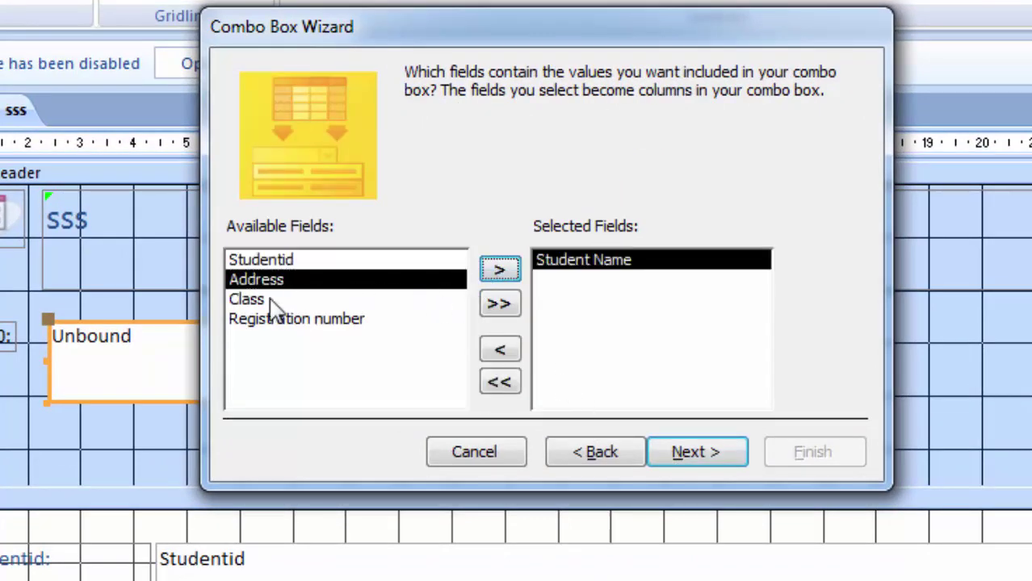
click(499, 272)
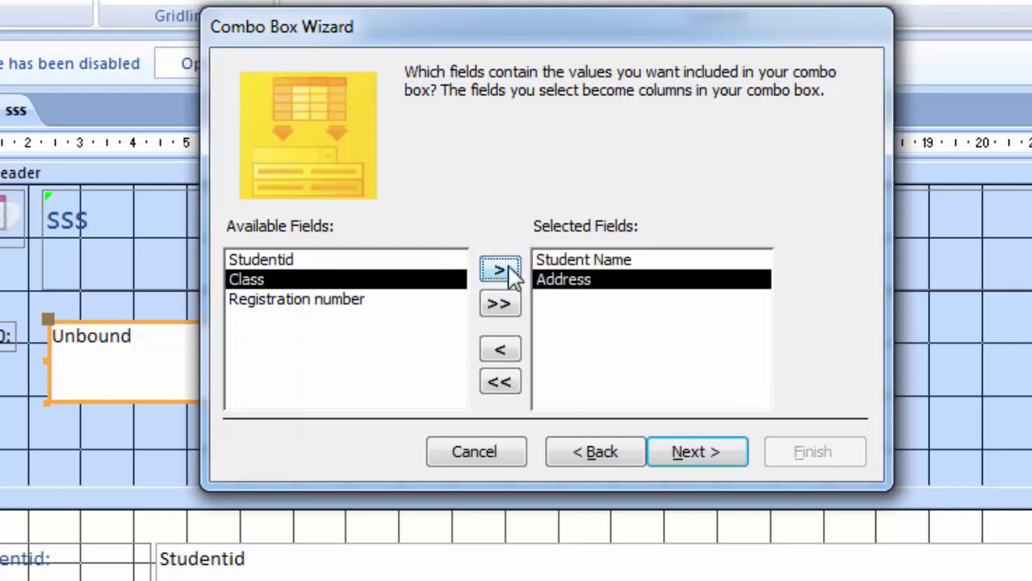
click(678, 465)
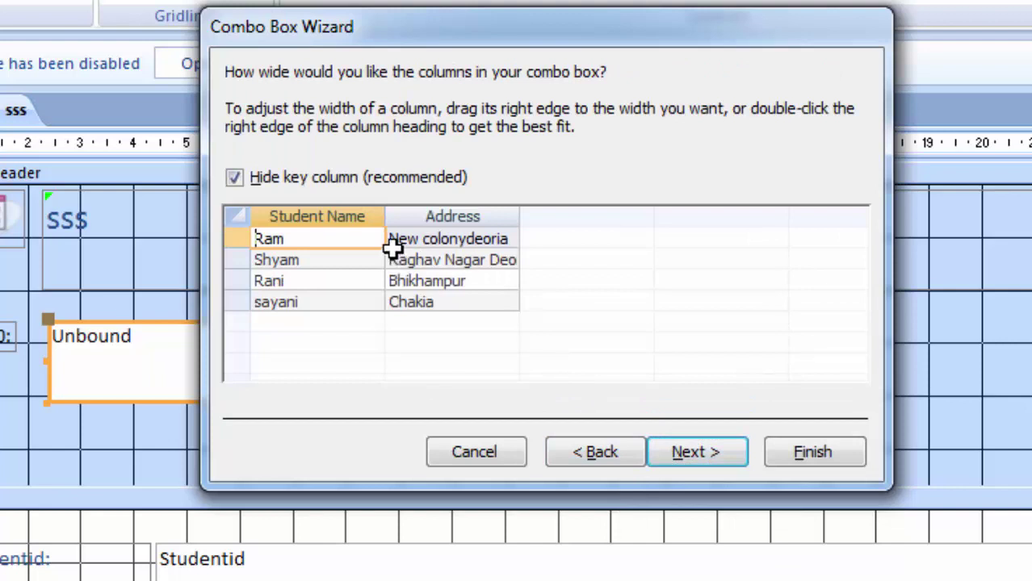
drag(518, 212, 377, 215)
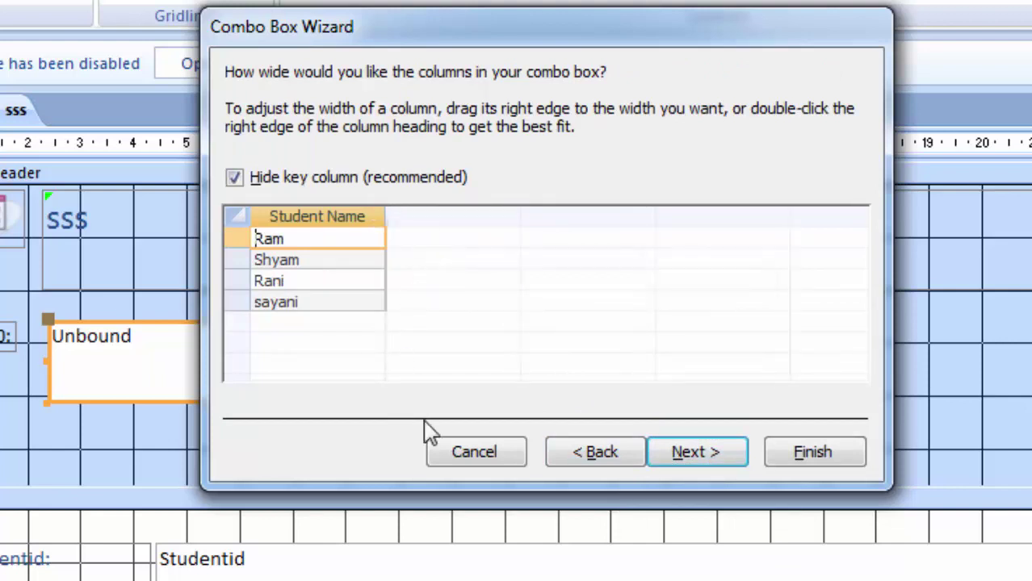
click(692, 454)
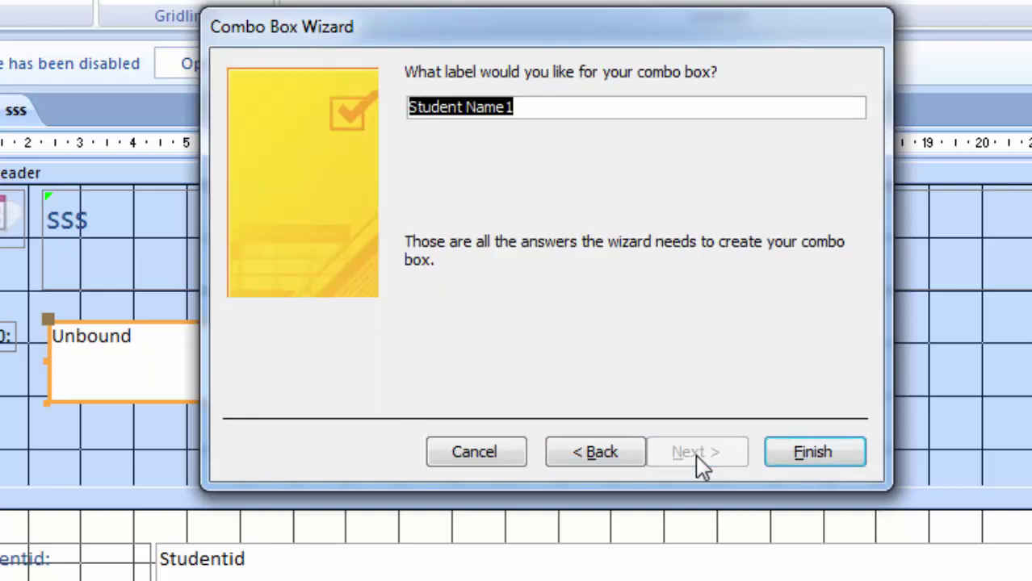
key(BackSpace)
click(804, 454)
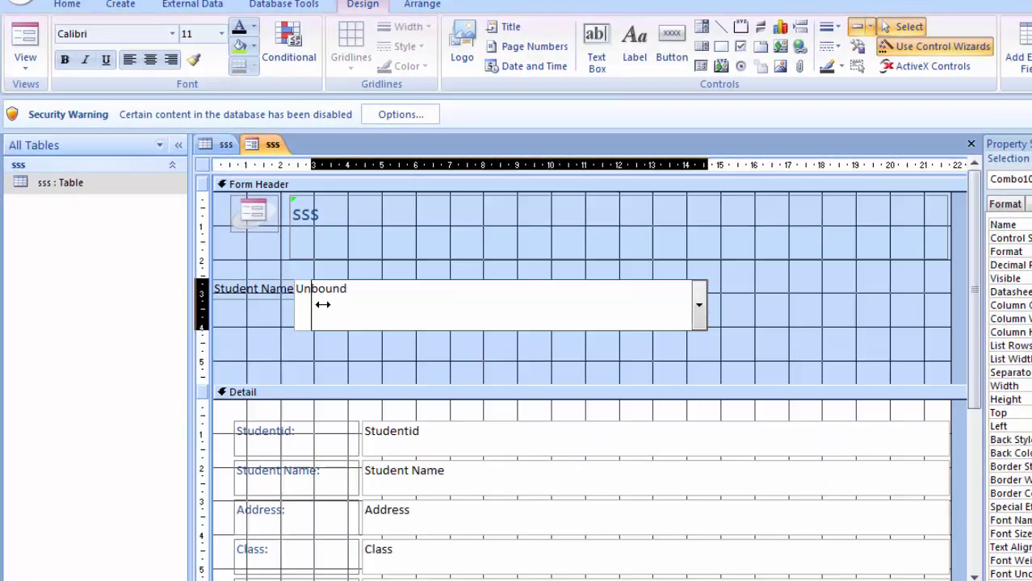
Move the combo box right and replace the 'sss' header title with 'Student Dependable list'
drag(329, 340, 361, 340)
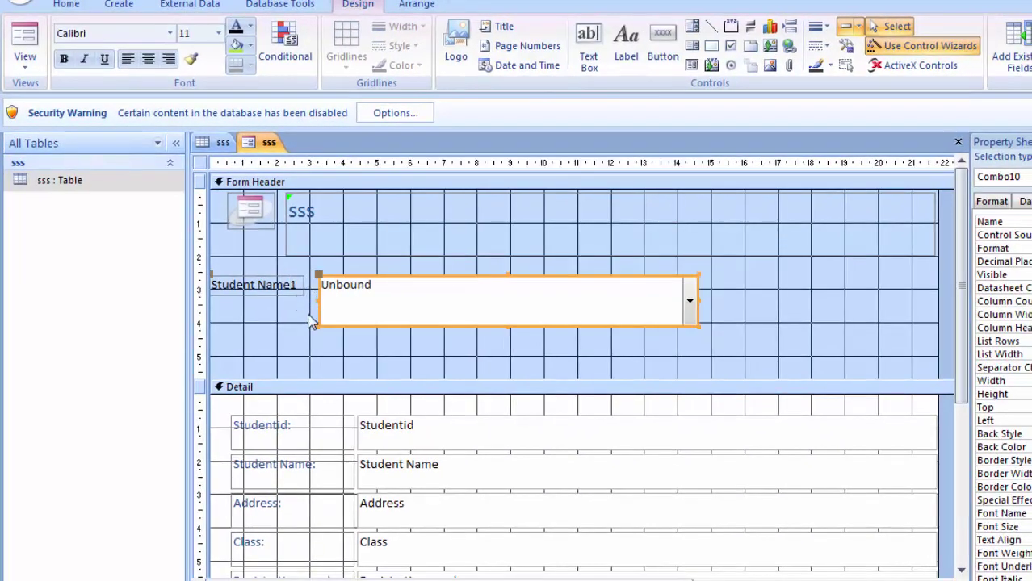
click(375, 233)
click(365, 206)
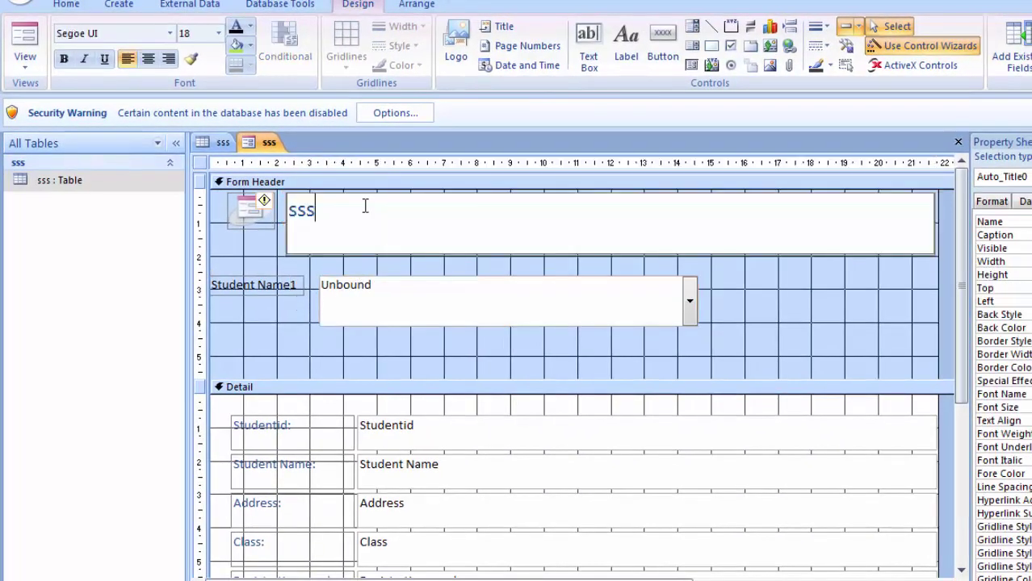
key(BackSpace)
key(BackSpace)
key(BackSpace)
text(den)
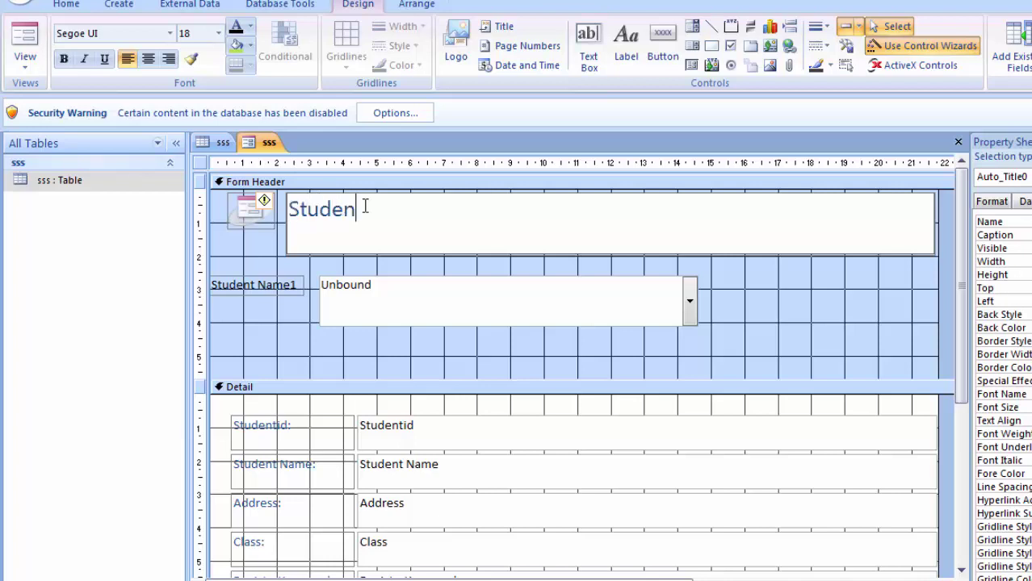
text(t D)
text(ependa)
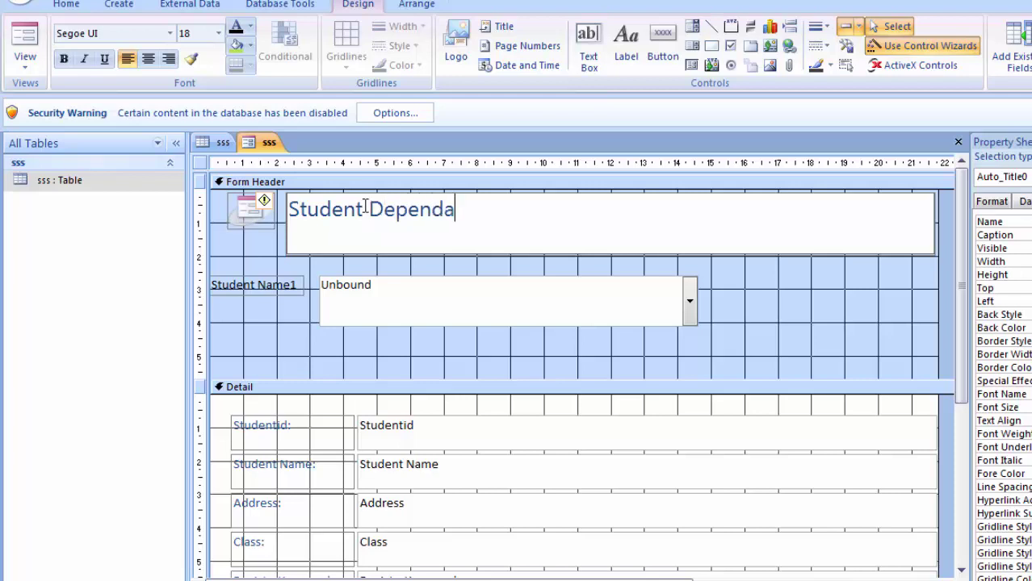
text(ble list)
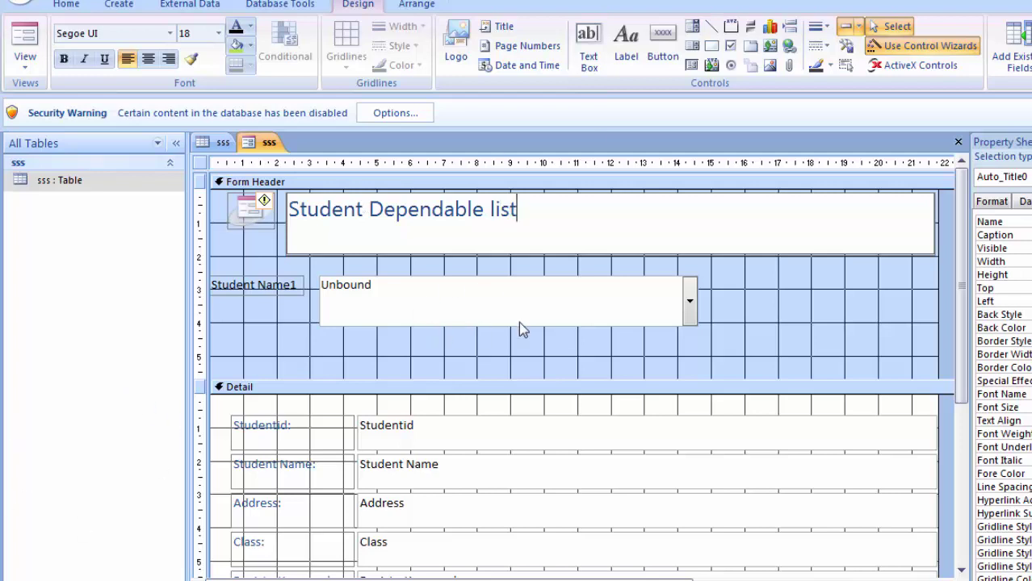
Fill the title label with green and switch the form to Form view
click(822, 311)
click(507, 228)
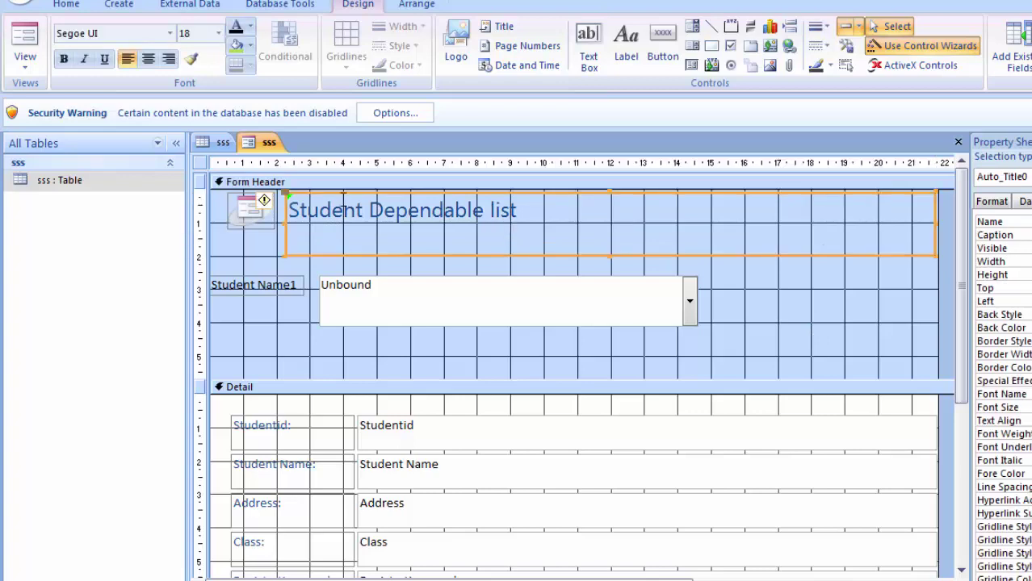
click(235, 46)
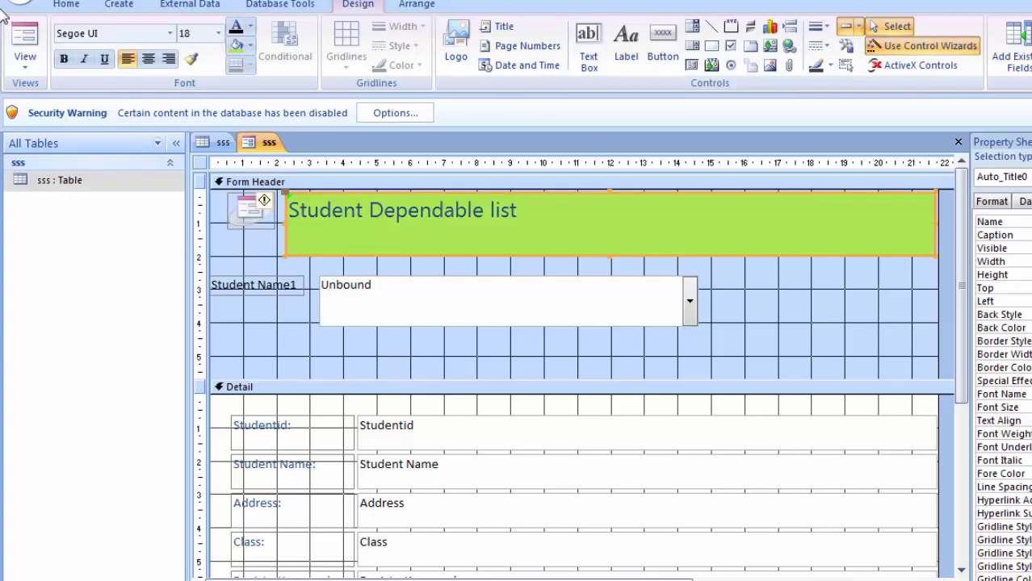
click(26, 34)
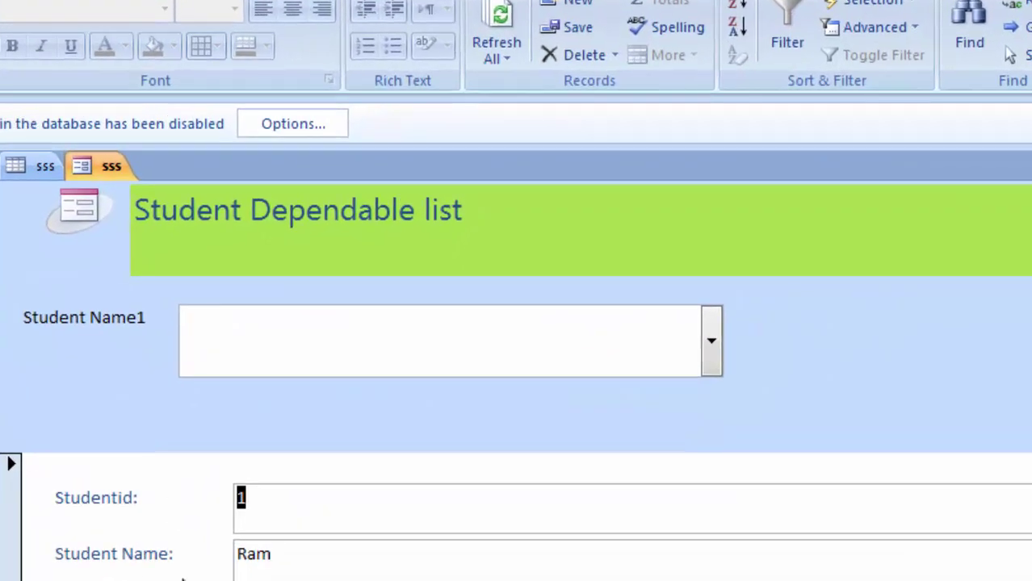
Choose sayani, then Shyam, then sayani again in Student Name1, confirming each record jump
click(709, 357)
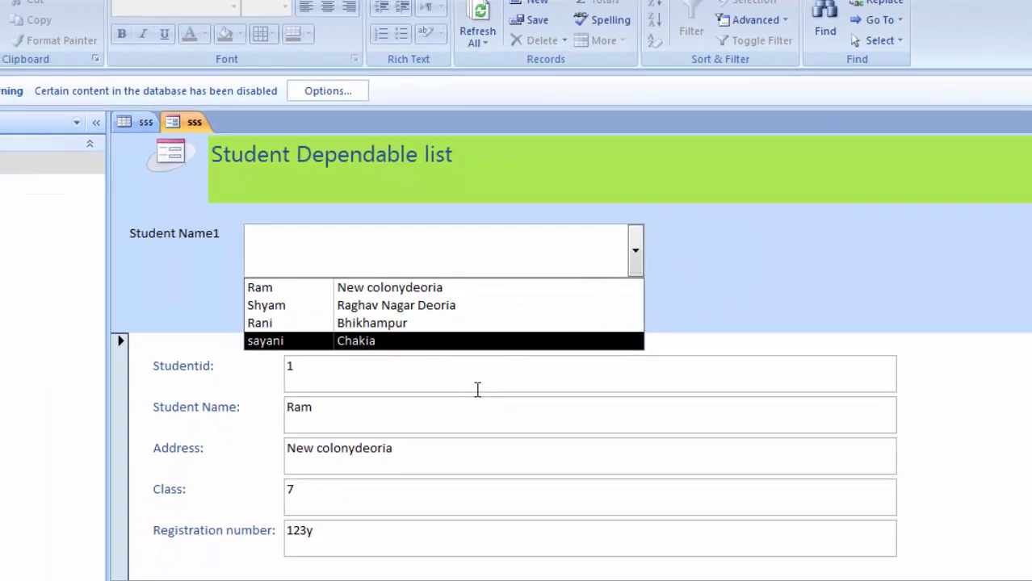
click(477, 390)
click(634, 260)
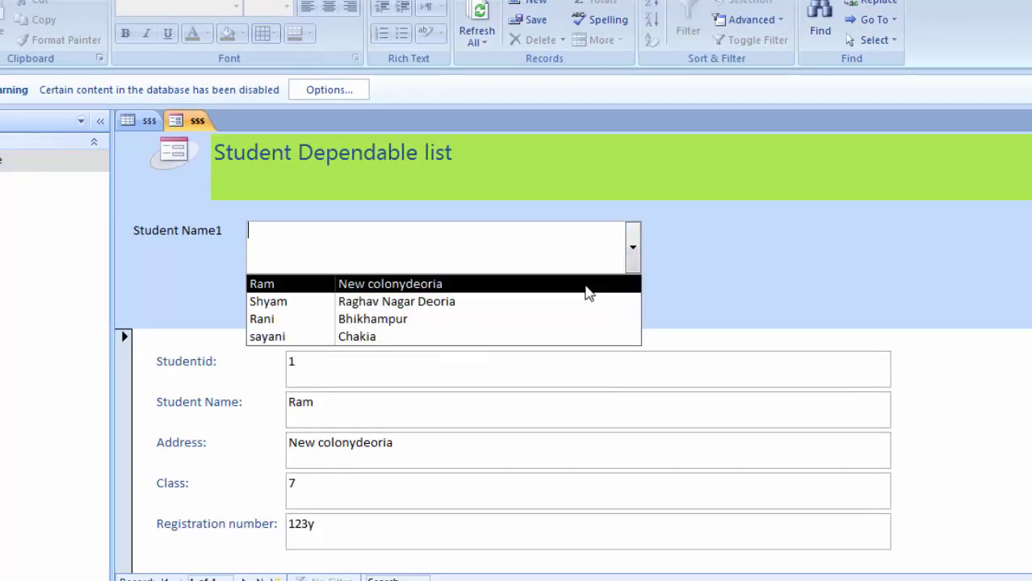
click(535, 339)
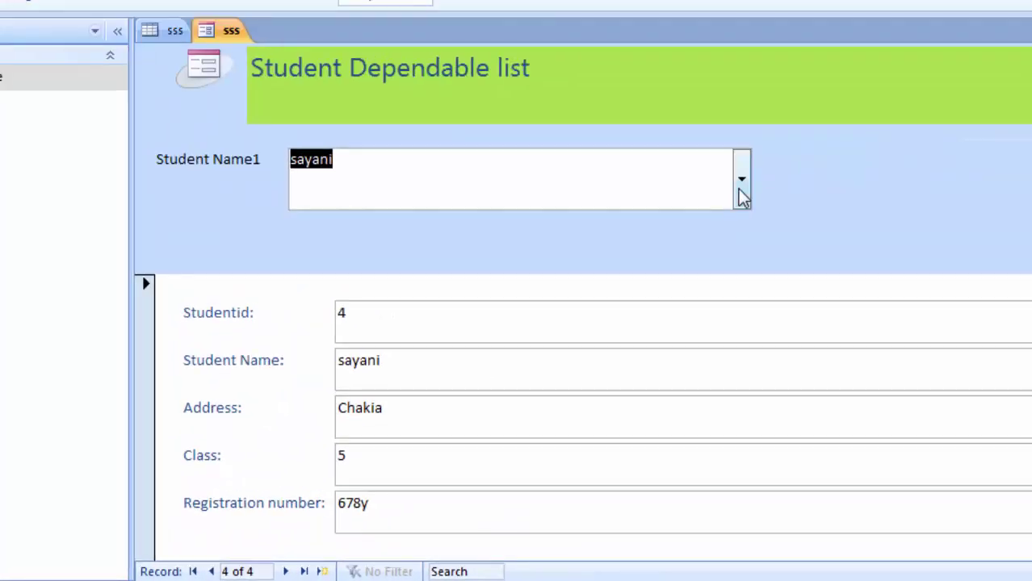
click(738, 189)
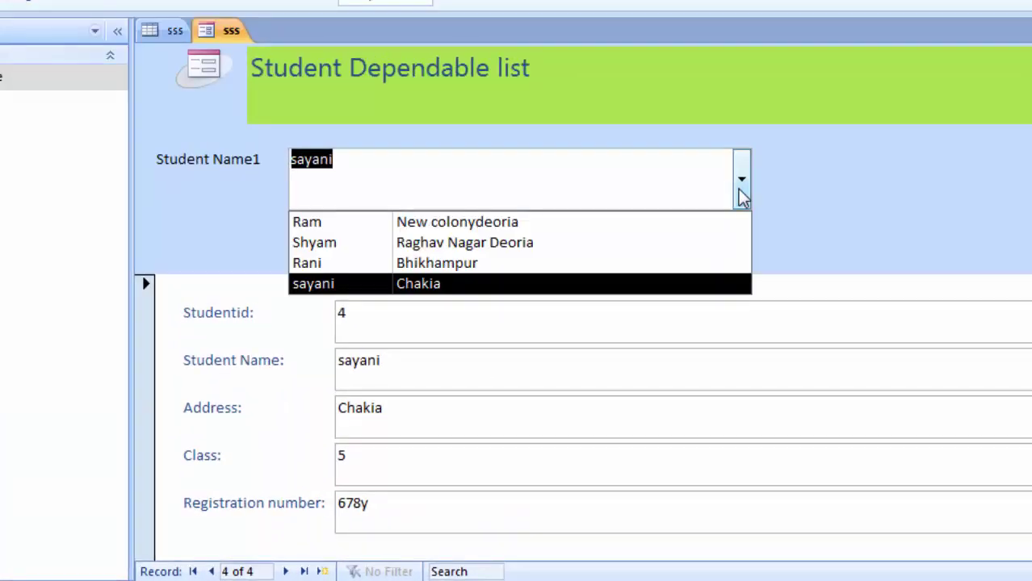
click(622, 250)
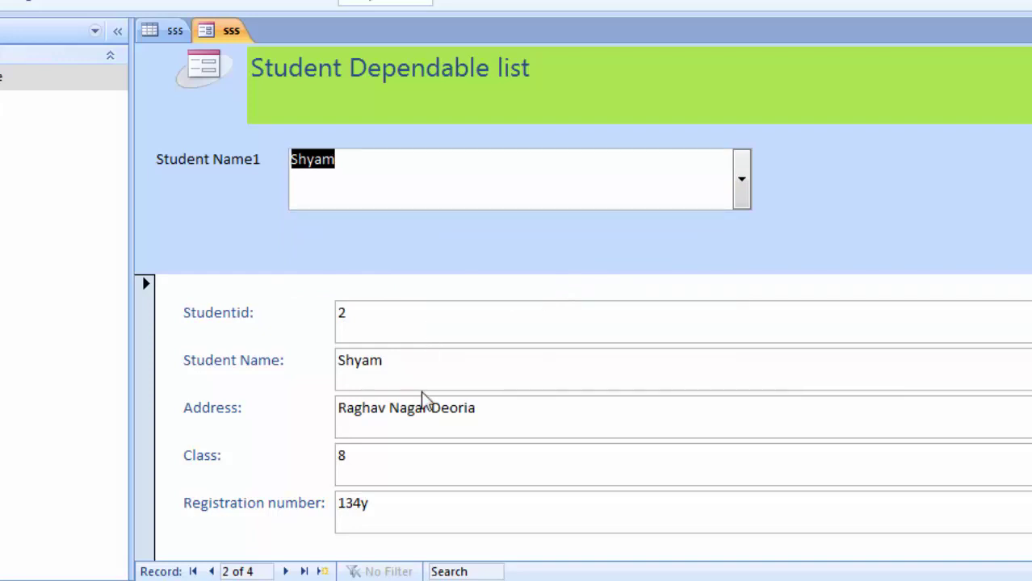
click(746, 198)
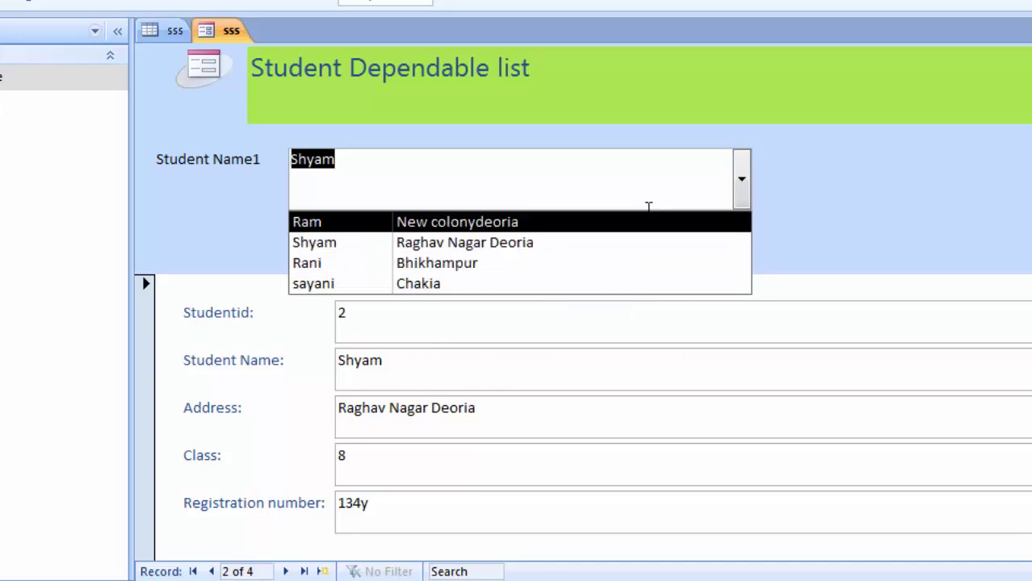
click(637, 285)
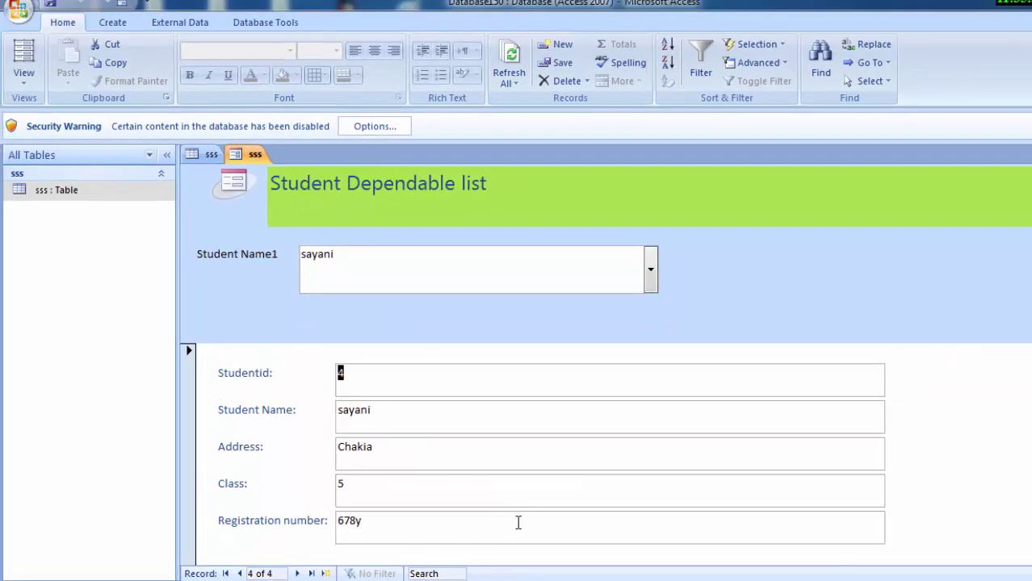
click(23, 76)
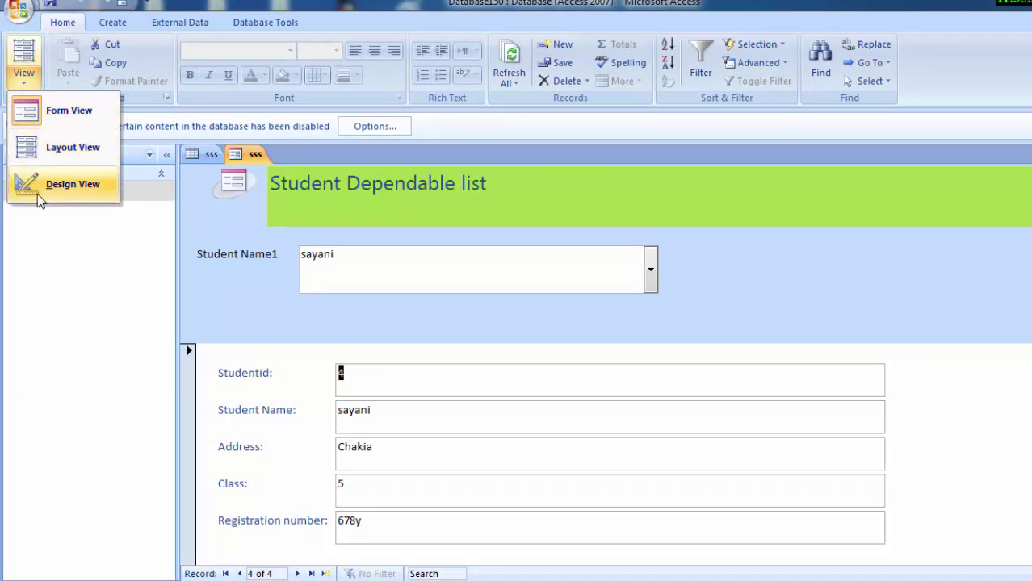
Return to Design view and enlarge the Form Header below the Student Name1 combo box
click(71, 185)
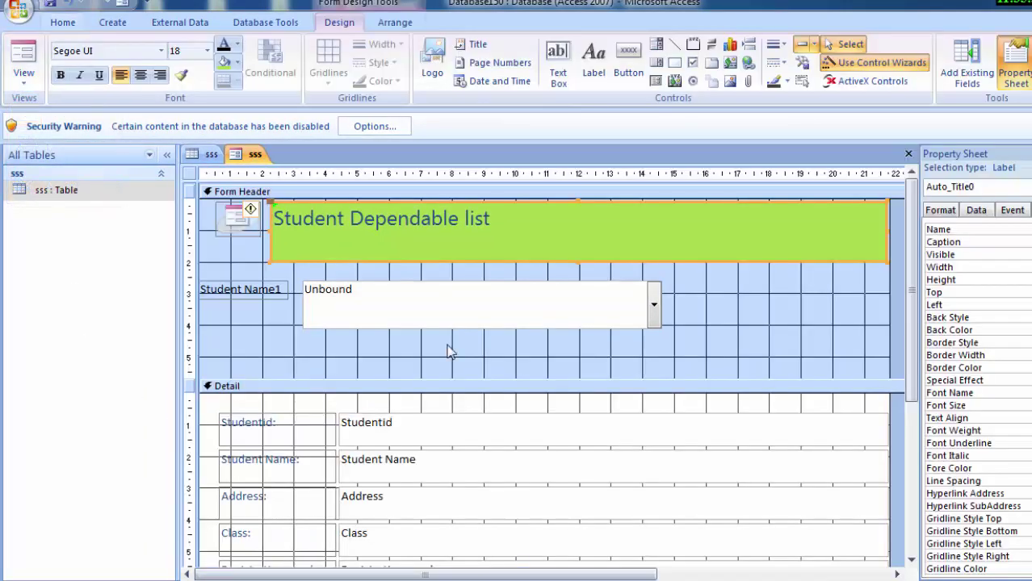
click(624, 326)
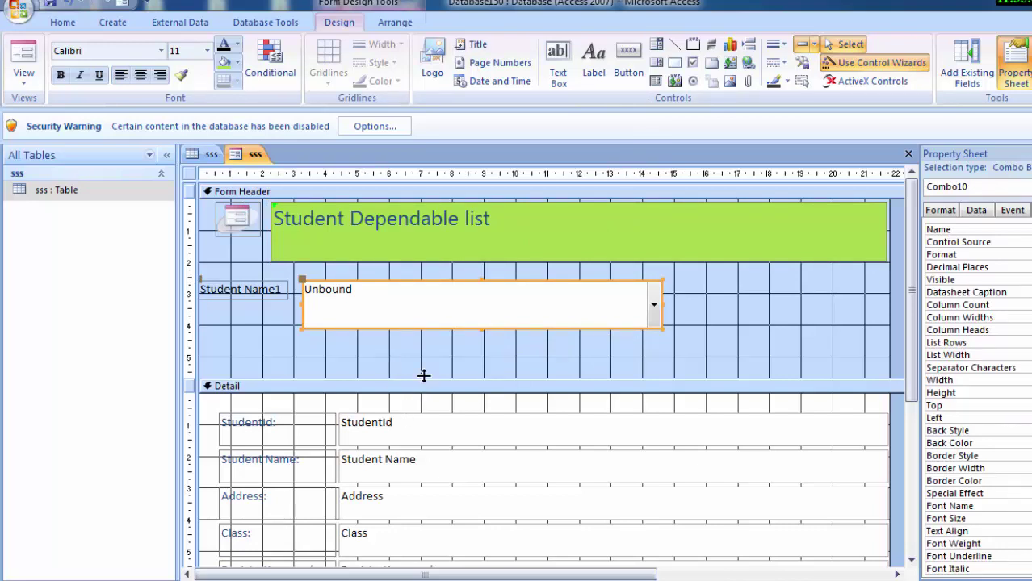
drag(424, 378, 429, 450)
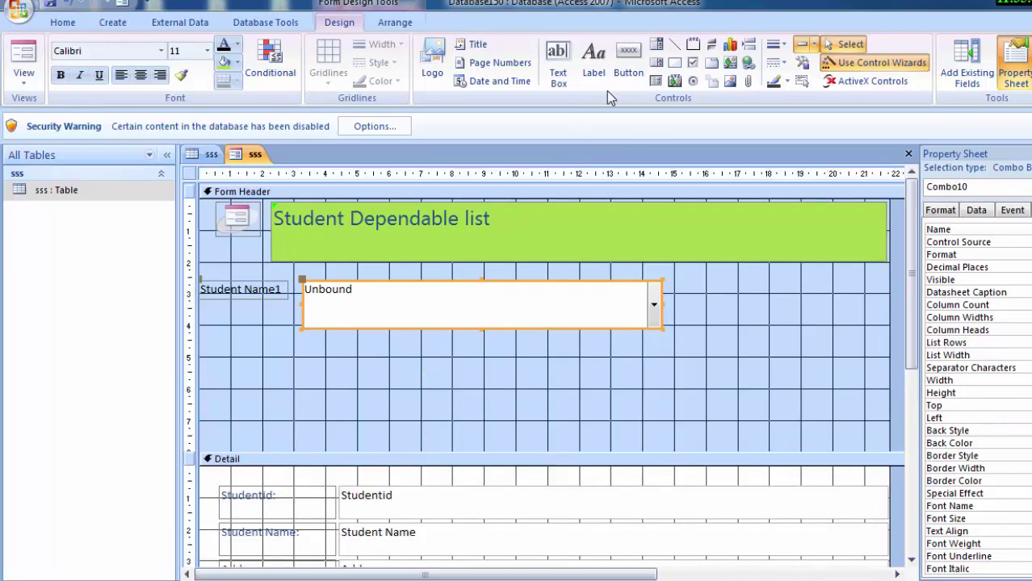
click(655, 44)
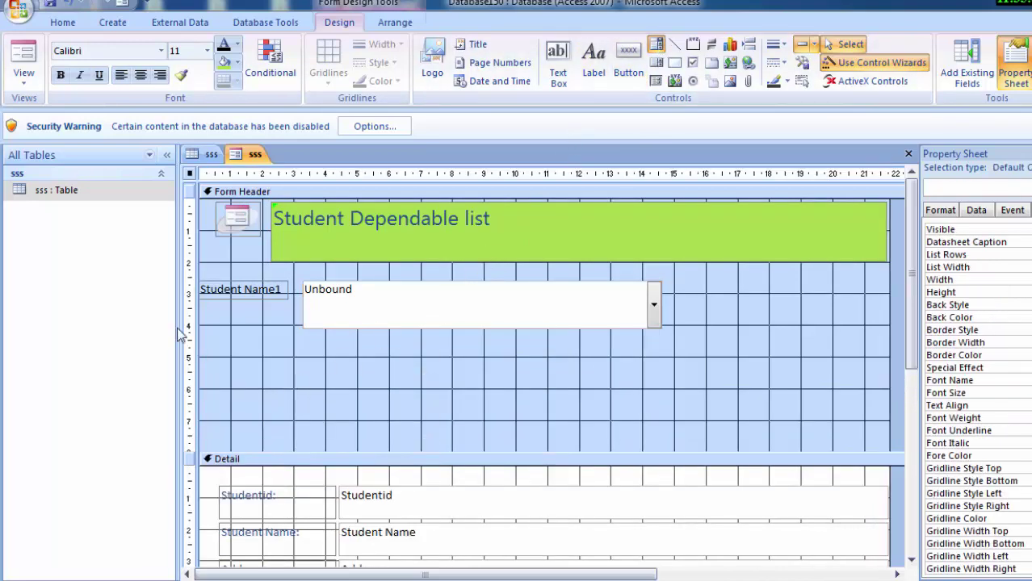
Draw a second combo box in the Form Header set to find a record by its value
click(237, 335)
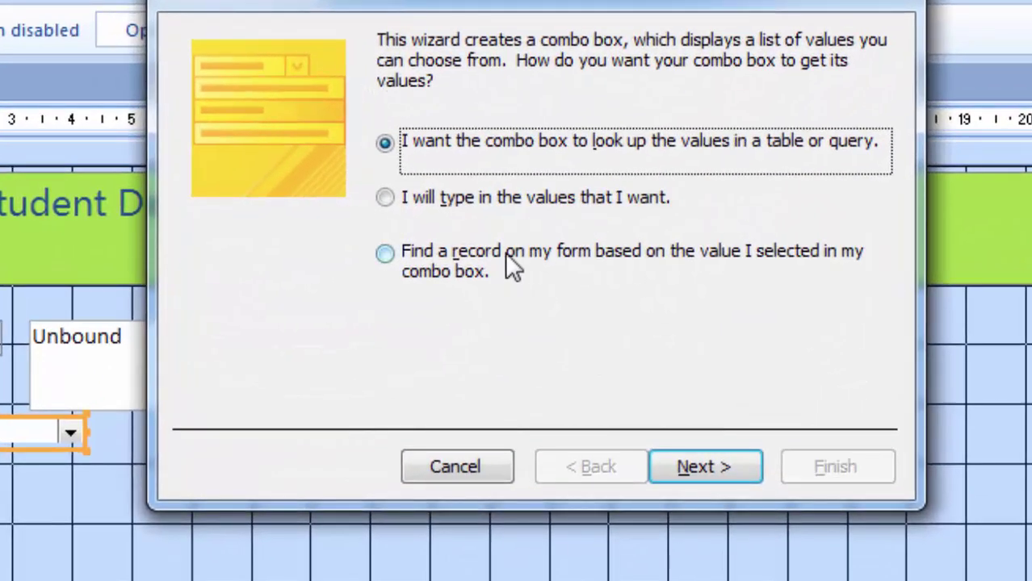
click(509, 257)
double_click(682, 467)
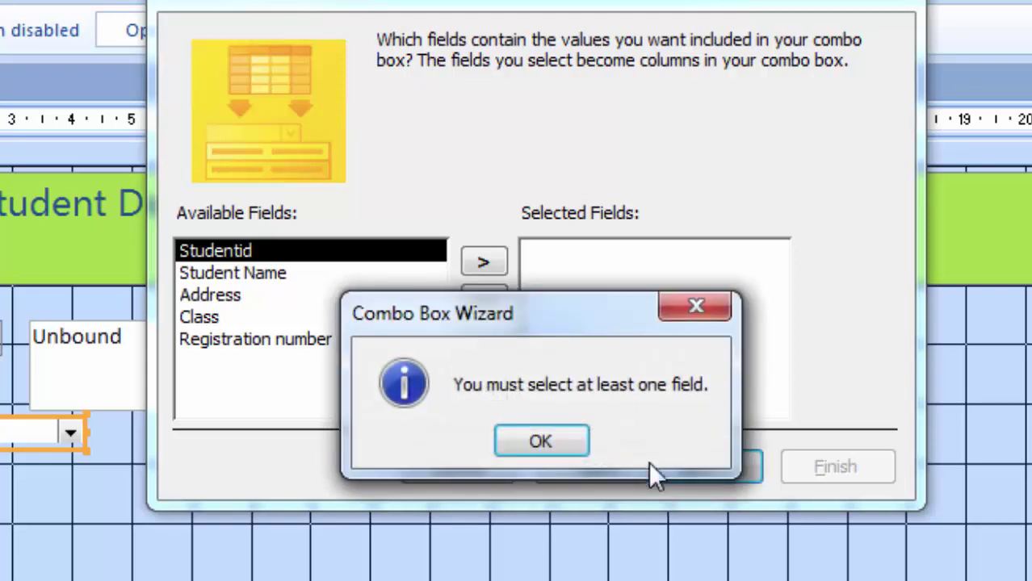
click(543, 443)
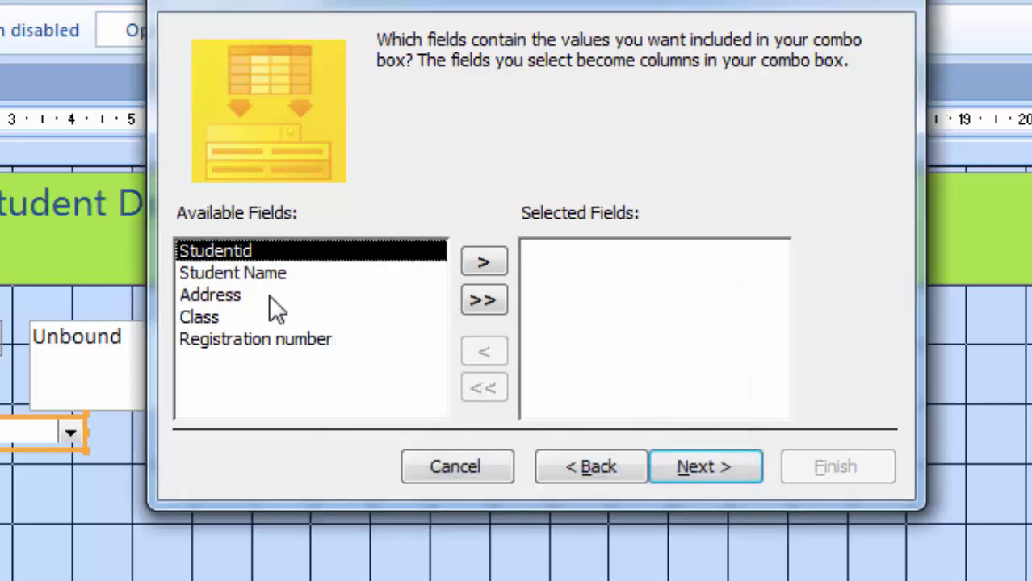
Add the Registration number and Class fields, keep the key column hidden, and finish as Class1
click(225, 305)
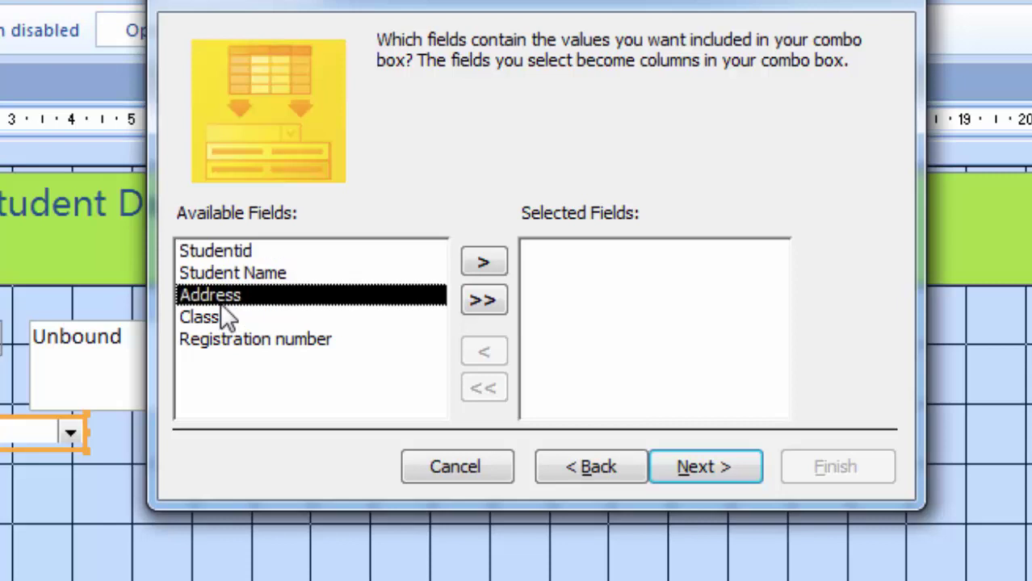
click(228, 343)
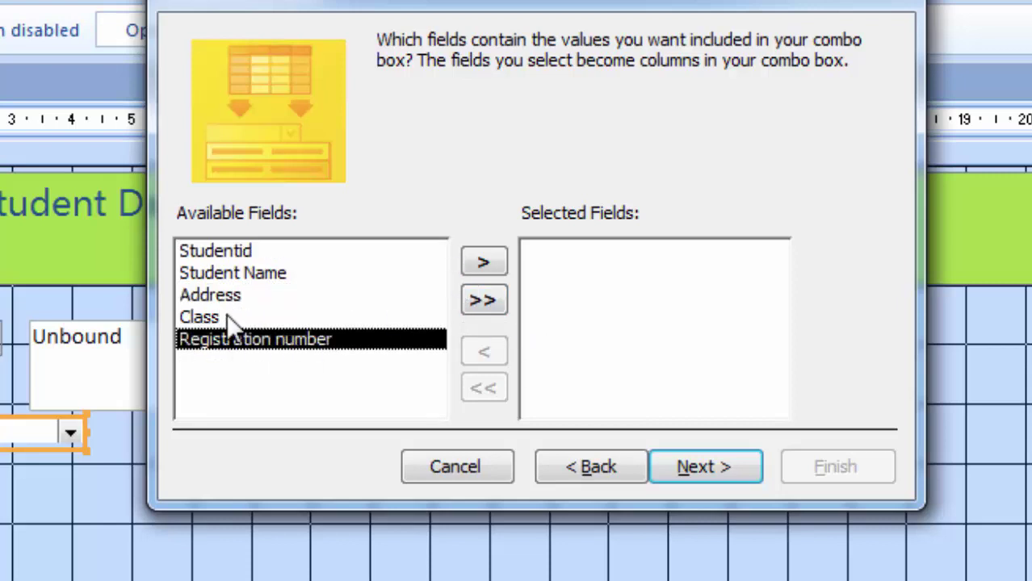
click(484, 263)
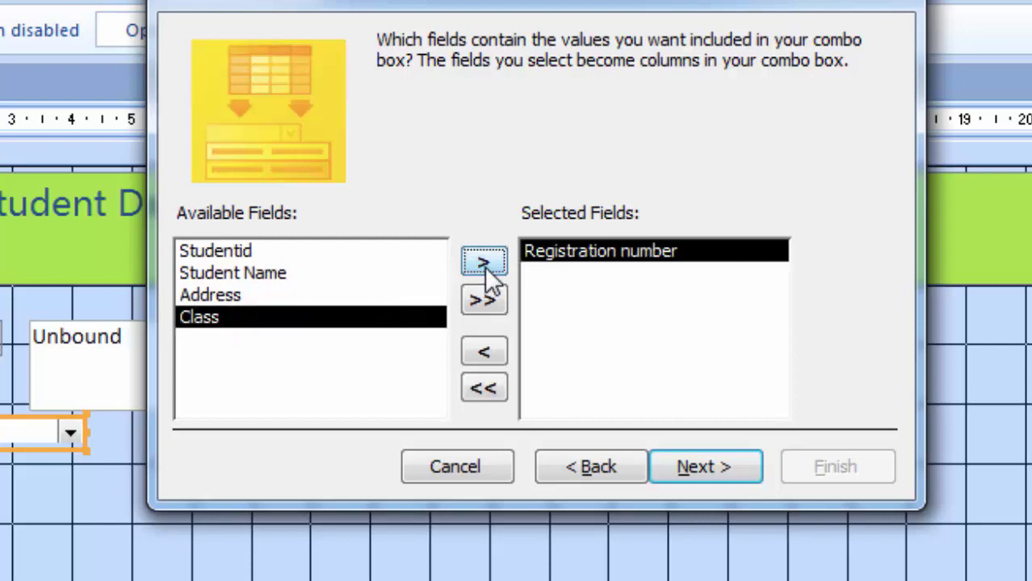
click(480, 264)
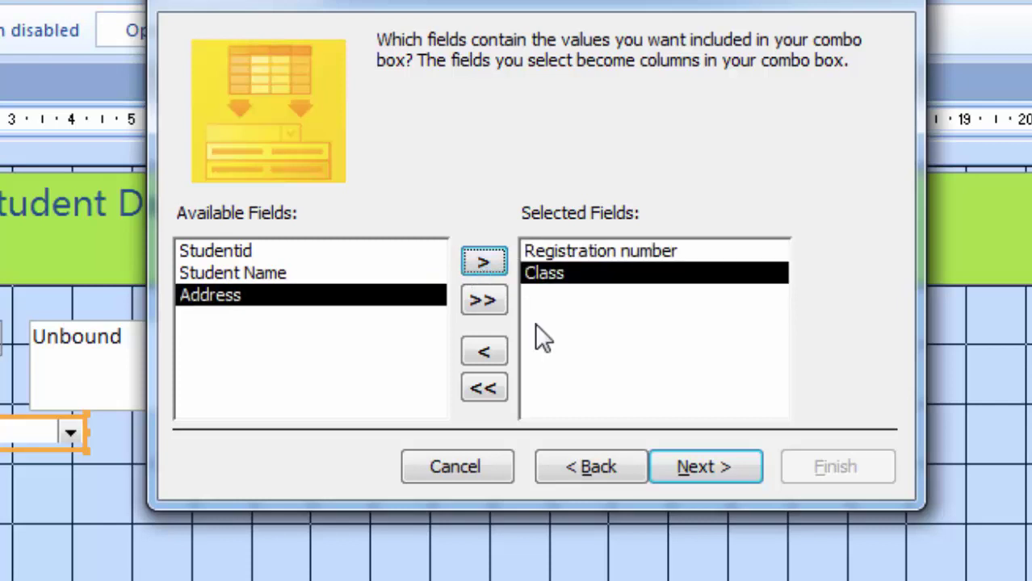
click(697, 464)
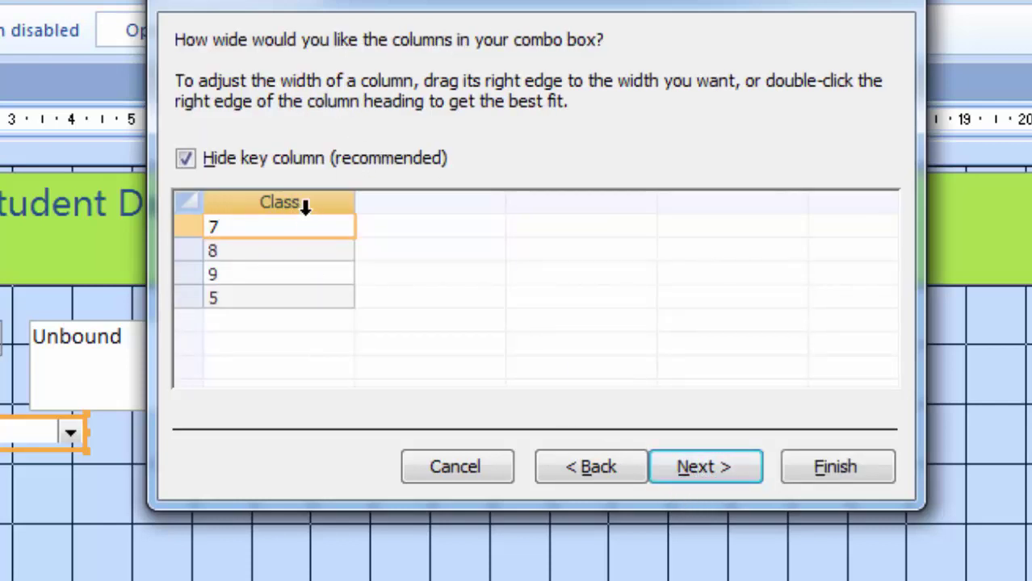
click(184, 165)
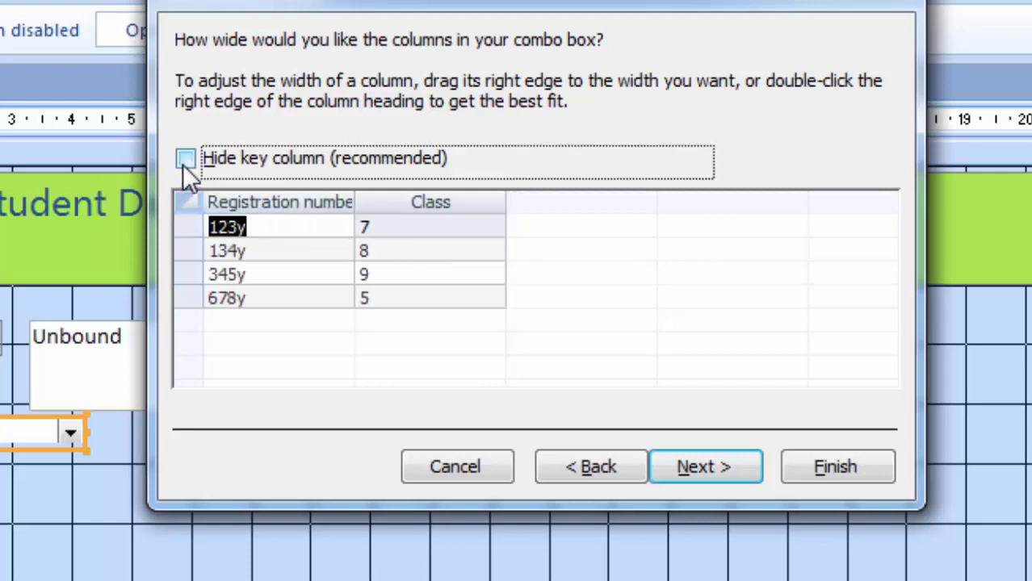
click(184, 164)
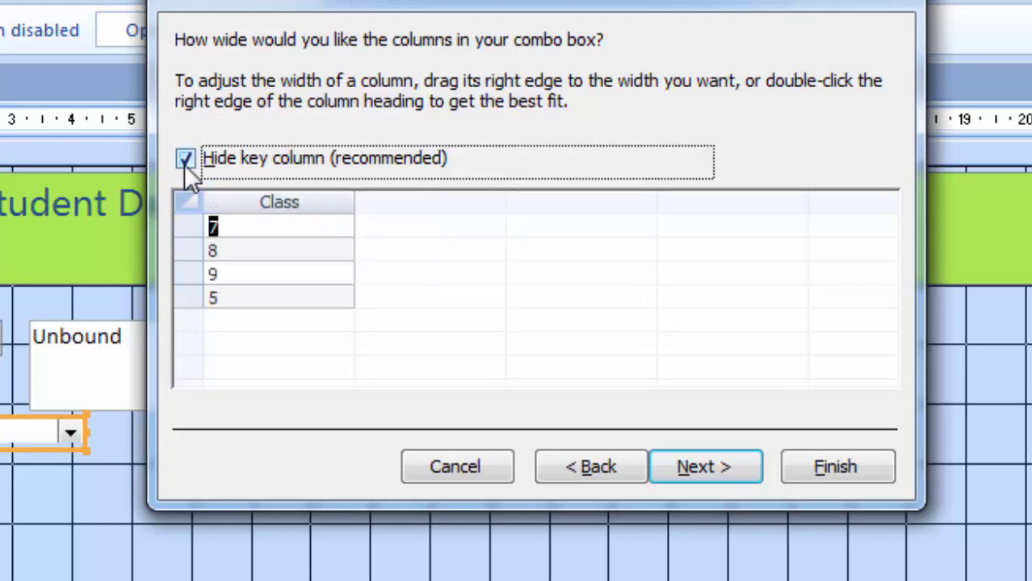
click(685, 458)
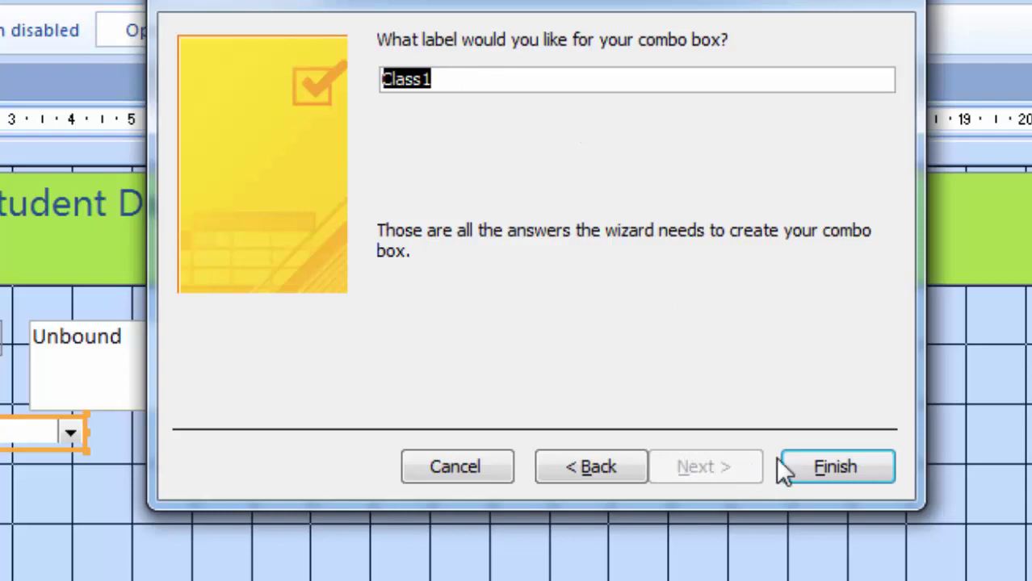
click(833, 471)
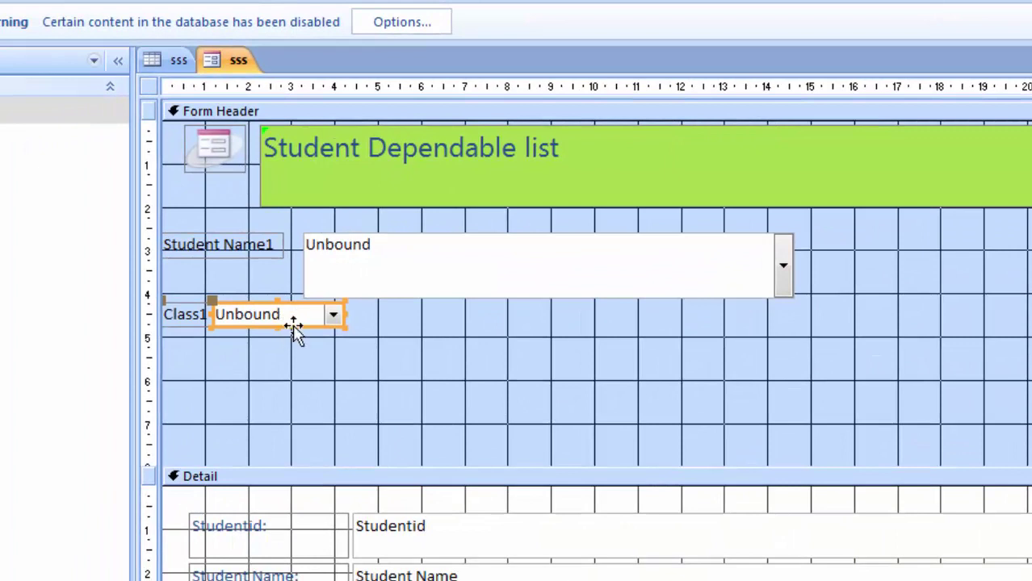
Drag the Class1 combo box right and trim its label's left and right edges to fit
drag(295, 327, 315, 333)
drag(366, 331, 369, 333)
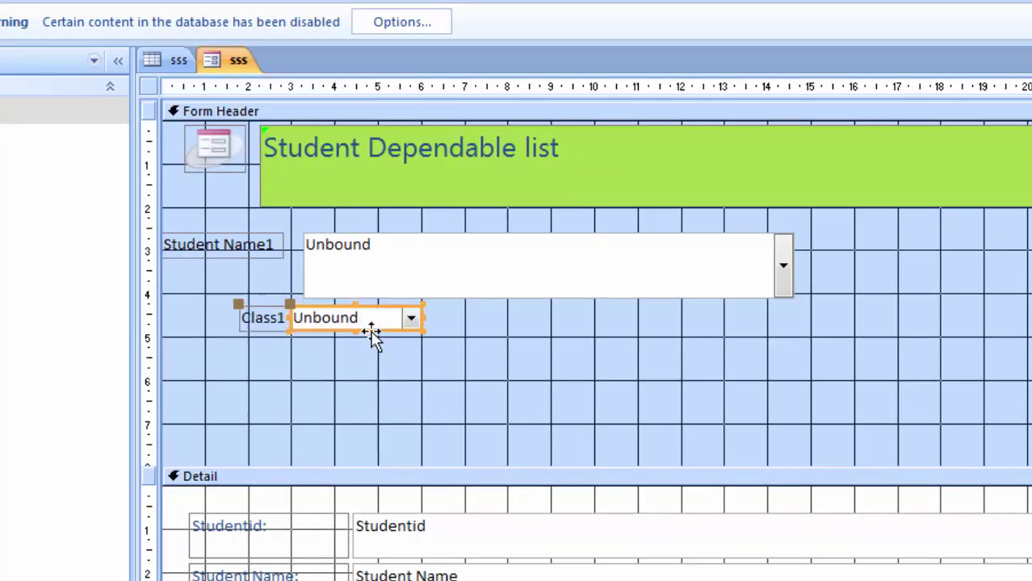
click(273, 321)
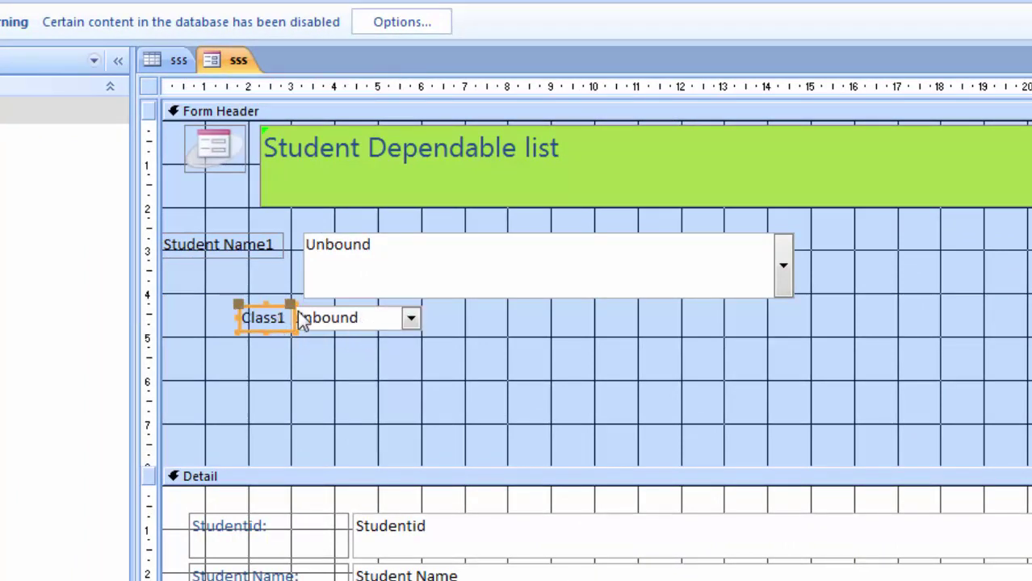
drag(237, 319, 190, 318)
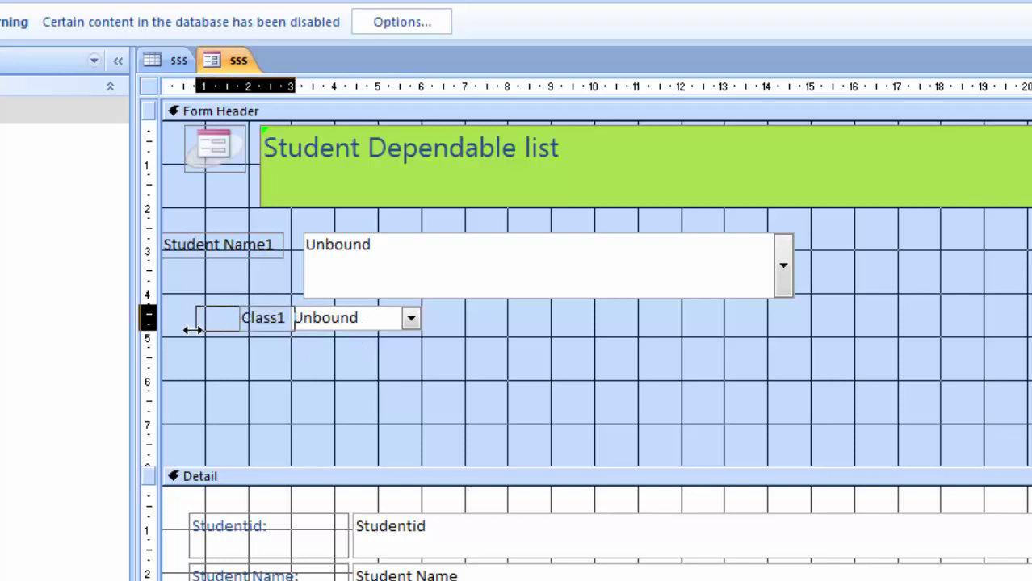
drag(293, 318, 277, 318)
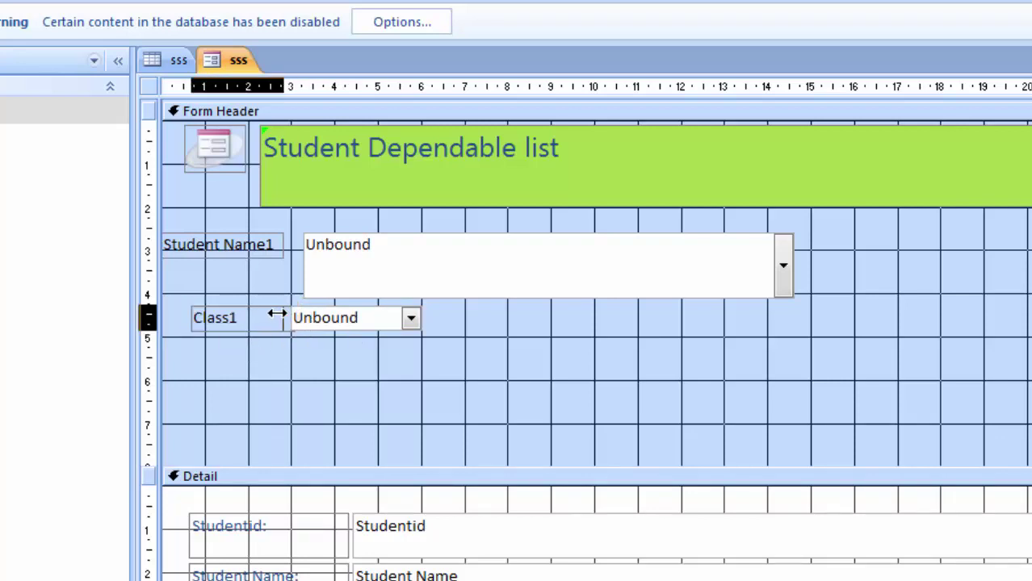
click(322, 388)
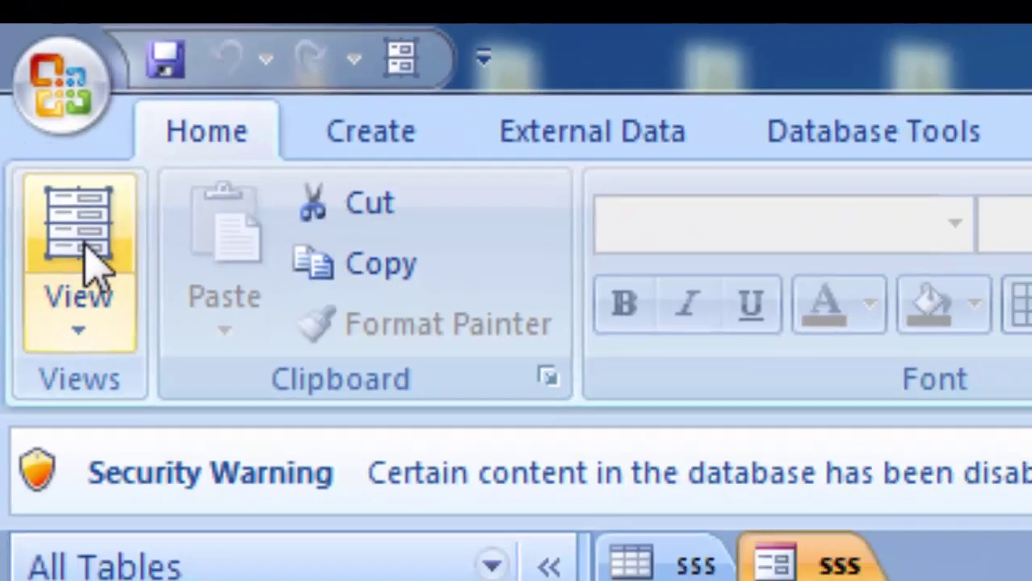
In Form View, pick classes 8, 9 and 7 from Class1 and watch the record jump to each
click(90, 263)
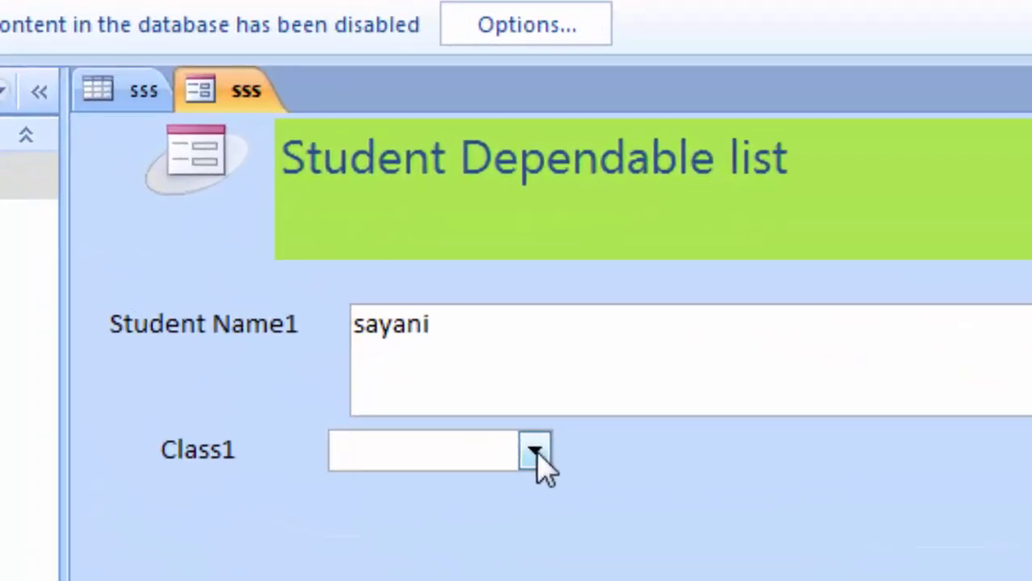
click(386, 383)
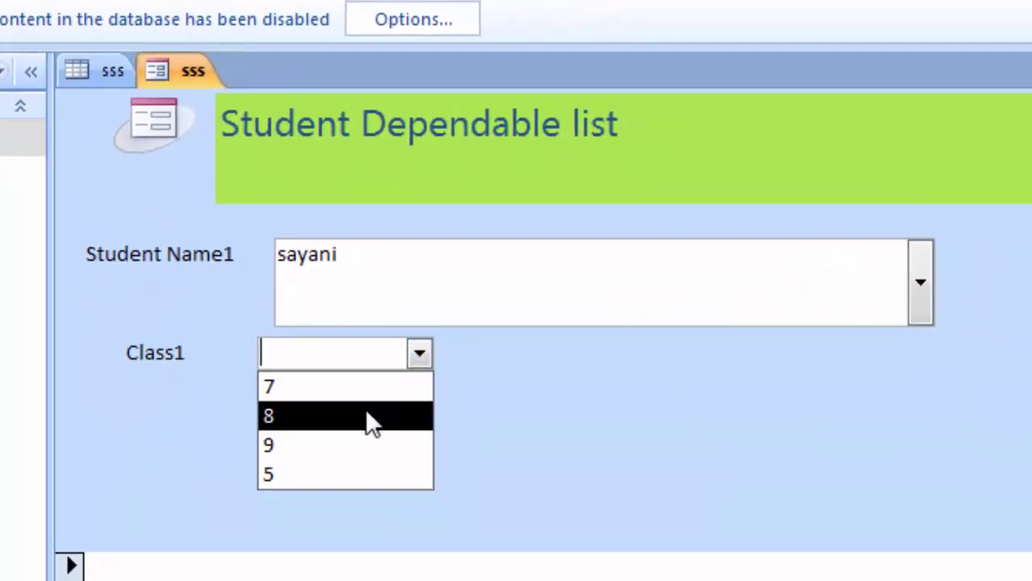
click(371, 416)
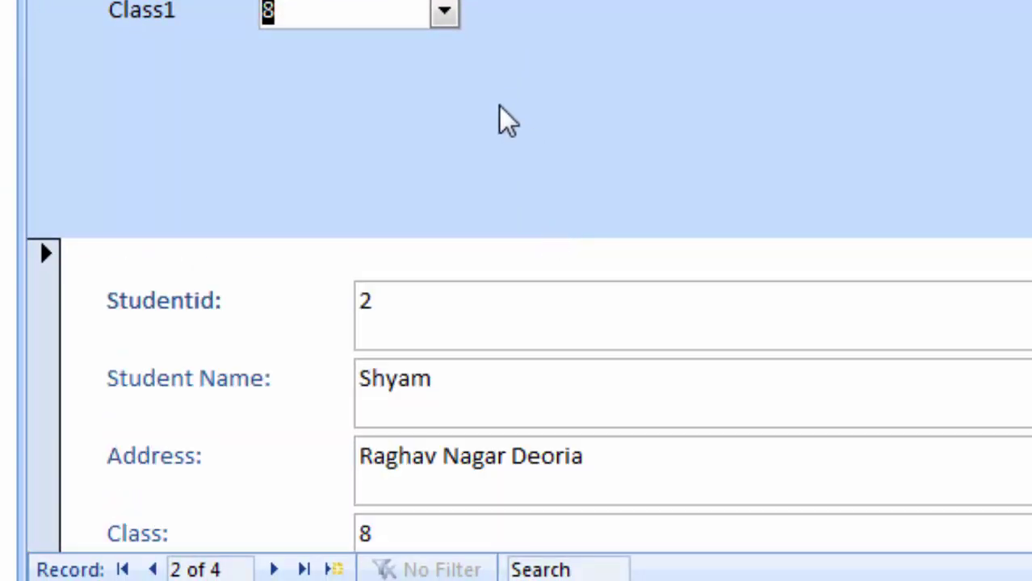
click(445, 13)
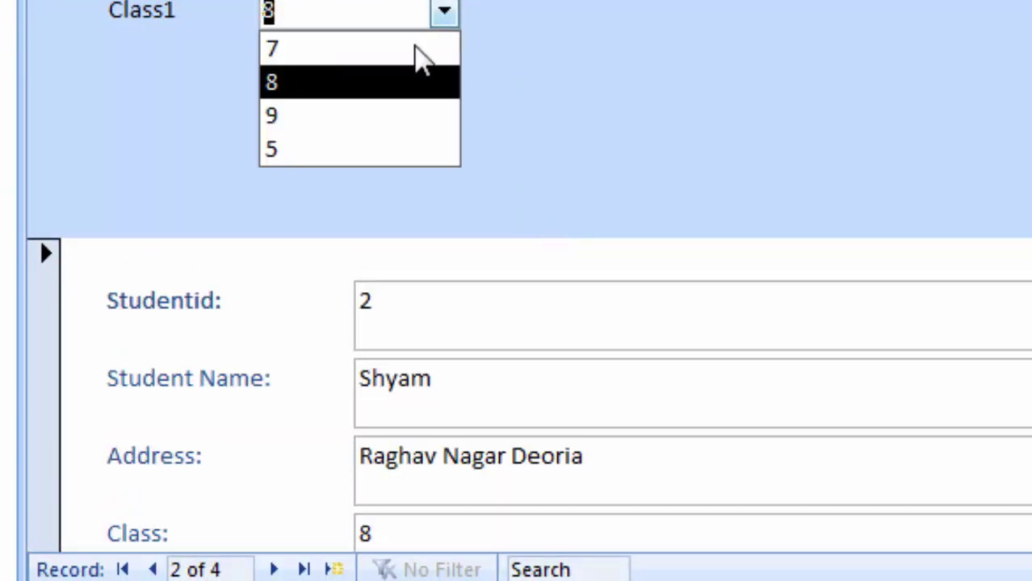
click(386, 132)
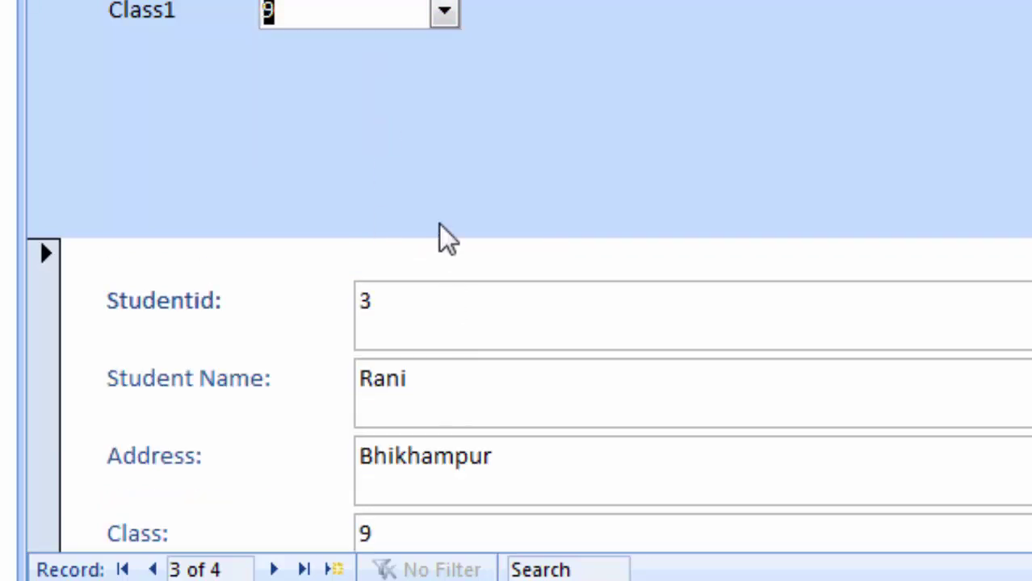
click(445, 13)
click(424, 50)
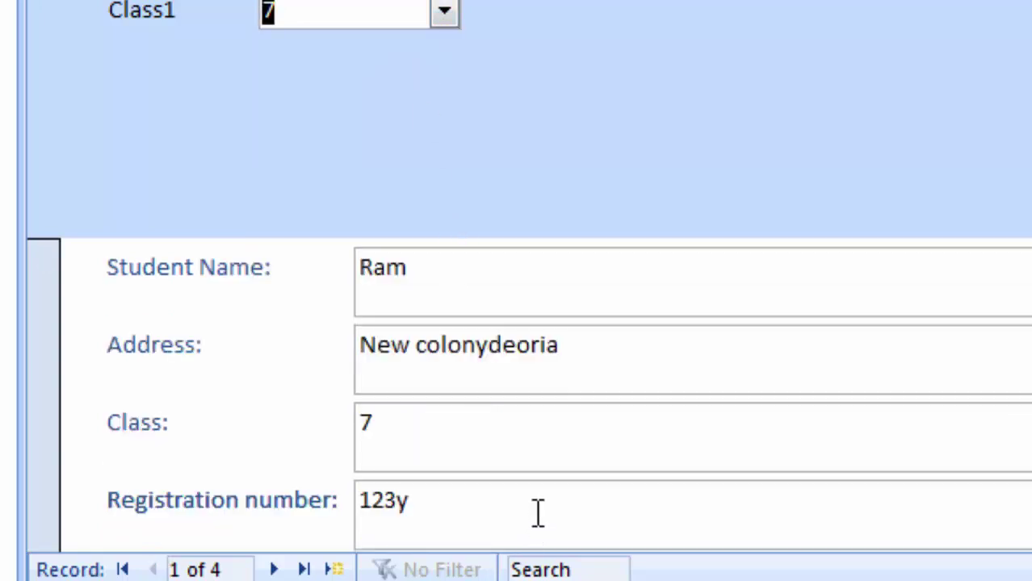
Pick classes 5 and then 9 from Class1, ending on the class-9 student, record 3 of 4
scroll(538, 512, up, 2)
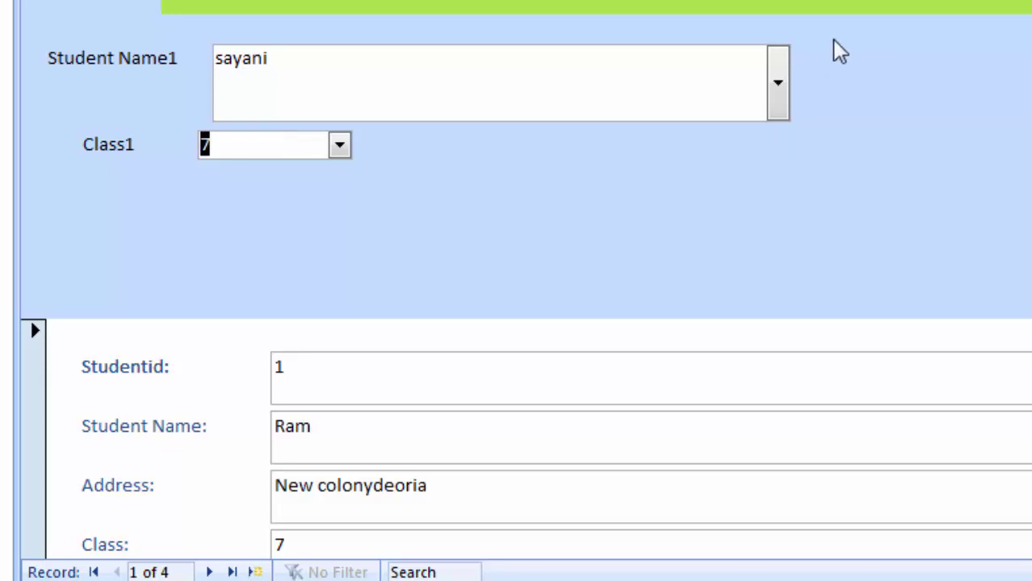
click(781, 84)
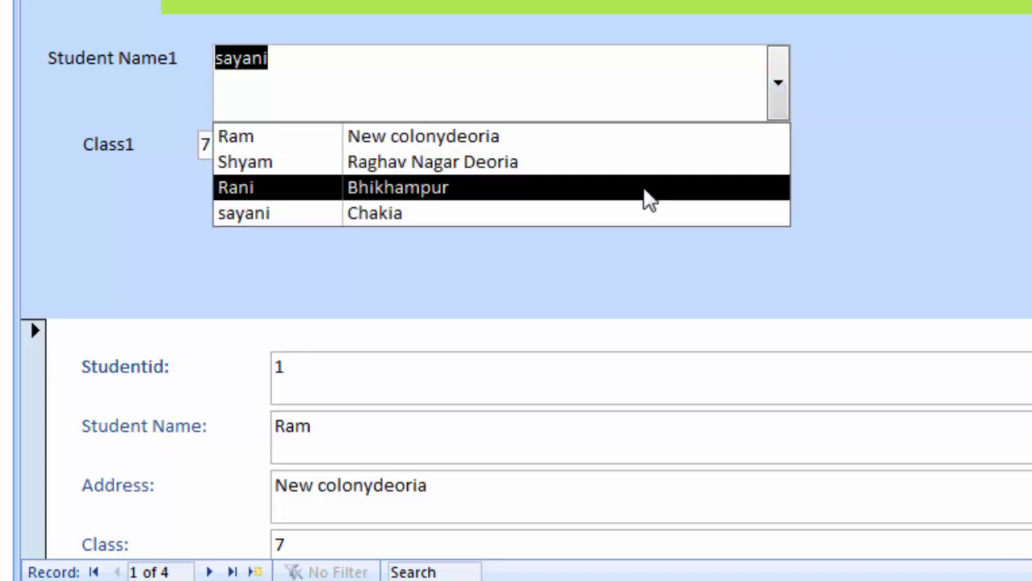
click(575, 276)
click(341, 143)
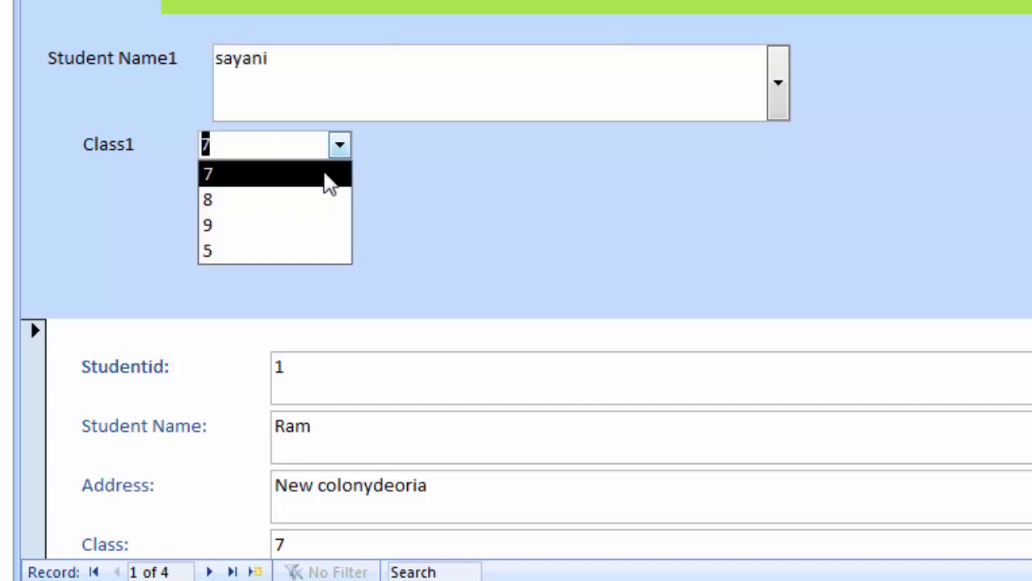
click(291, 249)
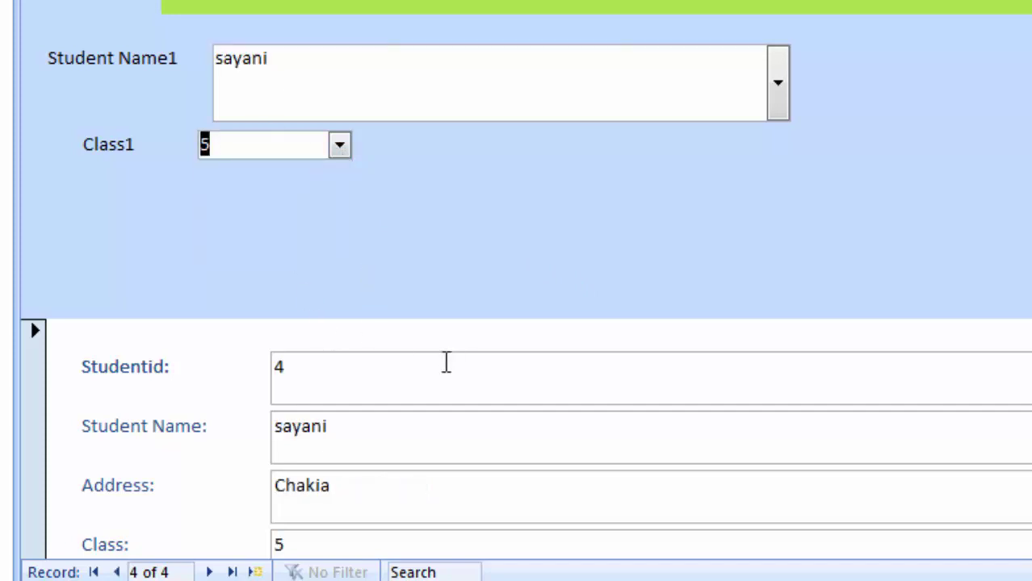
click(341, 145)
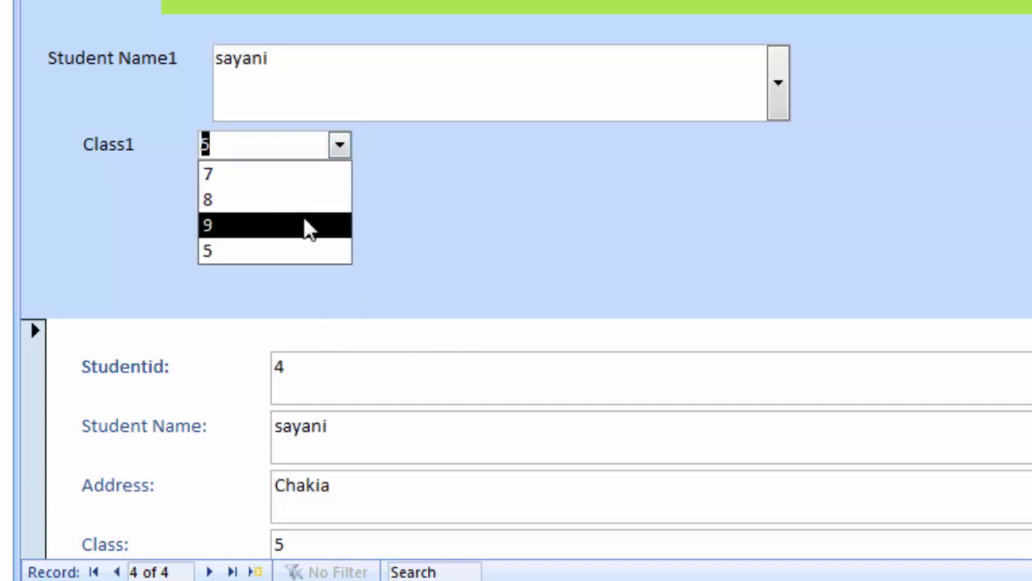
click(304, 226)
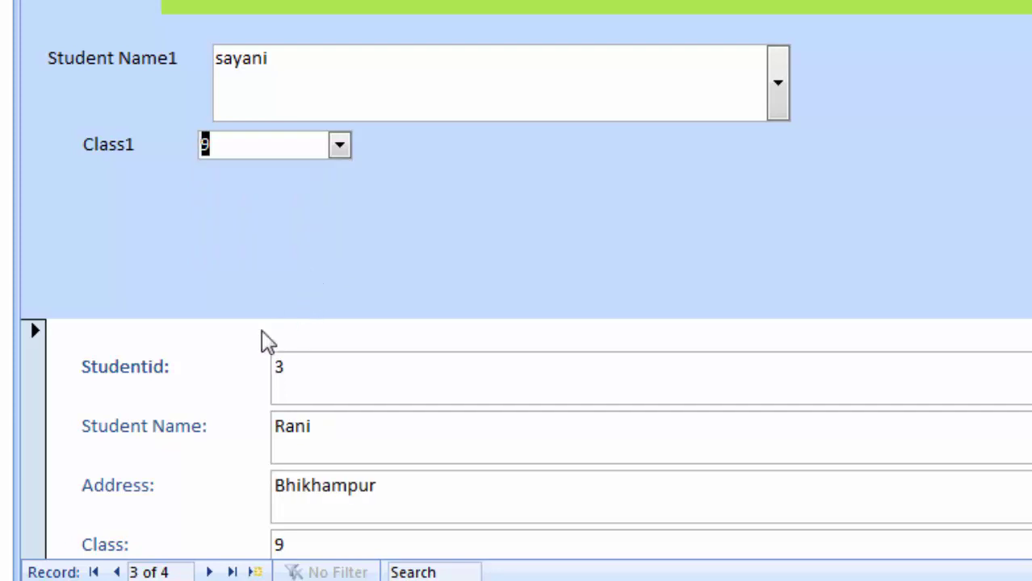